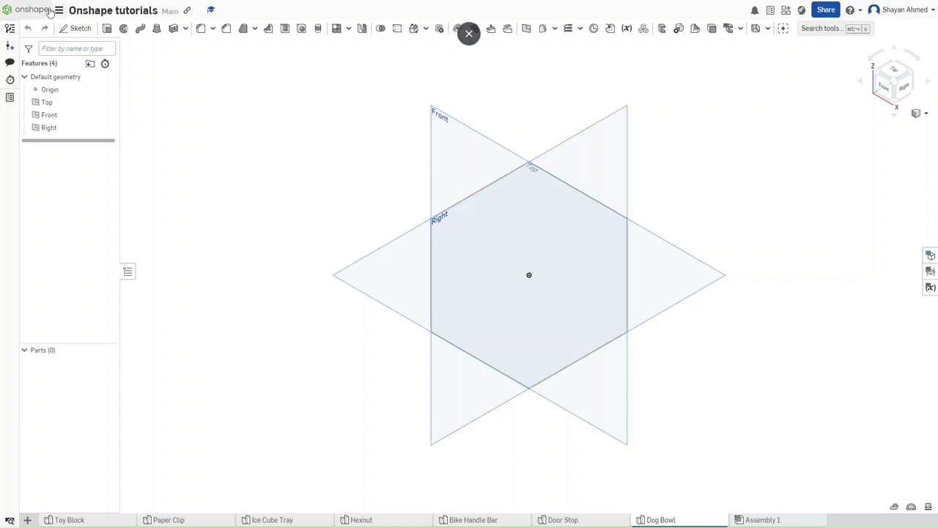
# Check the workspace units and accept millimeter as the default length unit.
pyautogui.click(59, 11)
pyautogui.click(132, 98)
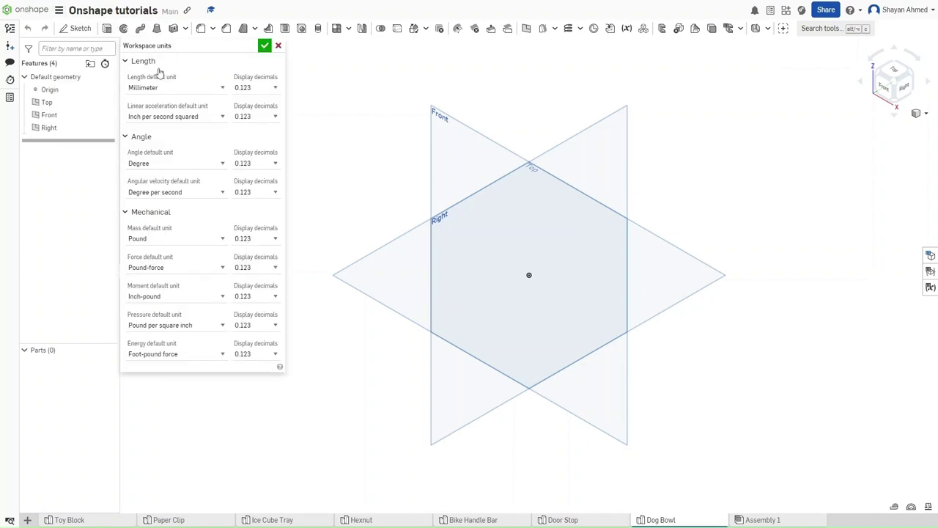
pyautogui.click(262, 44)
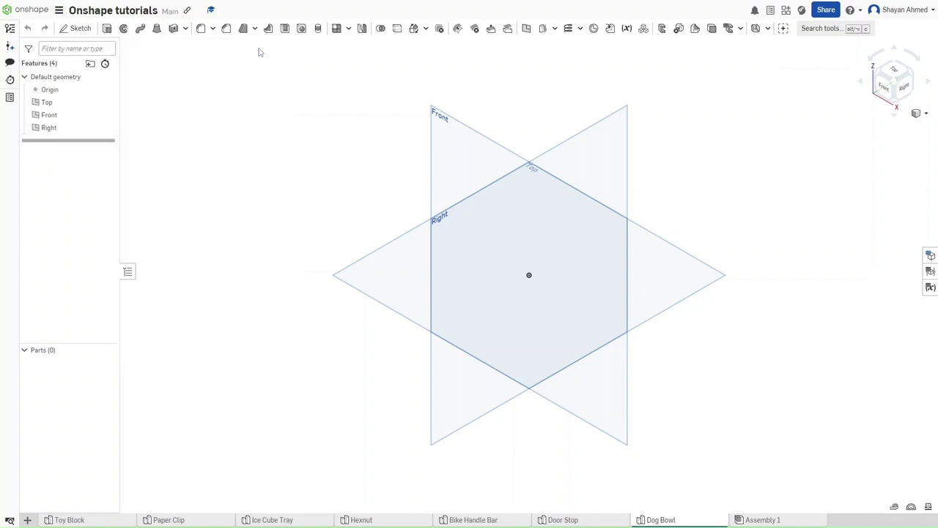
# Start a sketch on the Front plane and import the images Dimension Pic 1 and Dimension Pic 2 from Downloads.
pyautogui.click(434, 142)
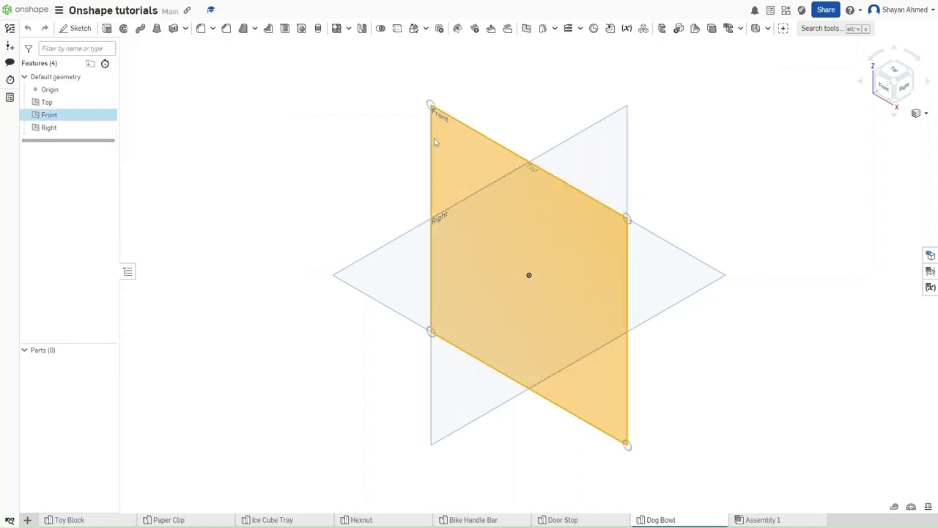
pyautogui.hotkey('shift', 's')
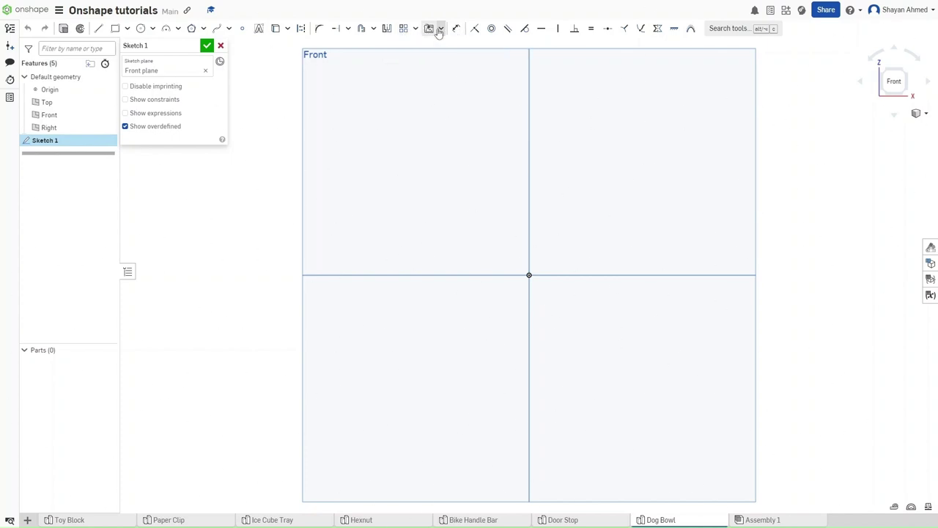
pyautogui.click(440, 30)
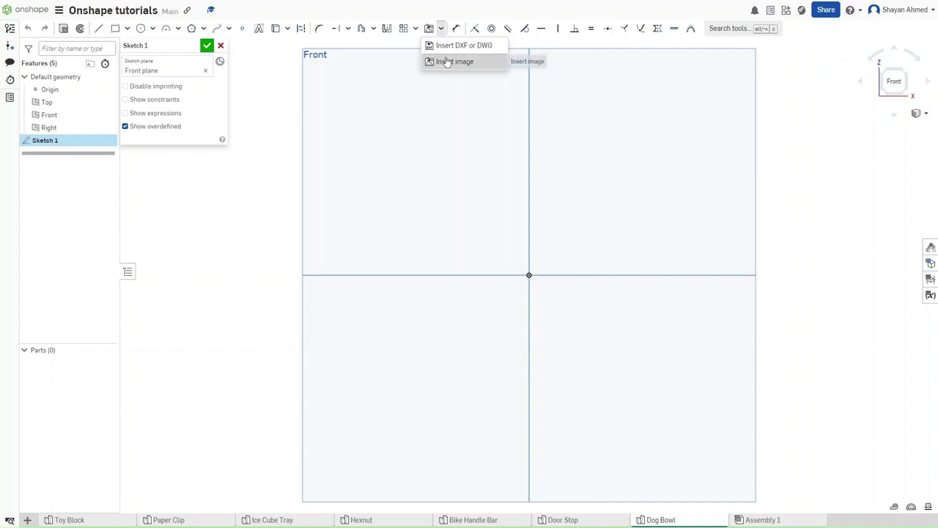
pyautogui.click(448, 63)
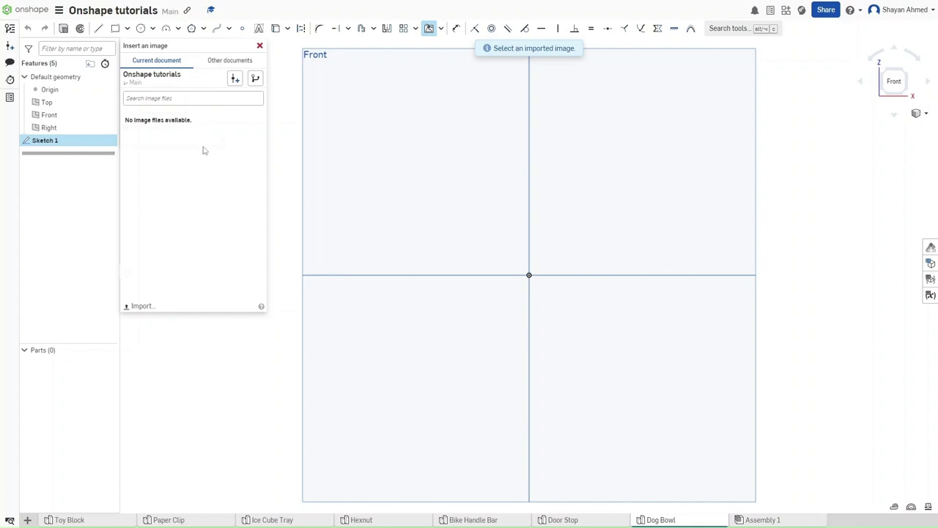
pyautogui.click(140, 304)
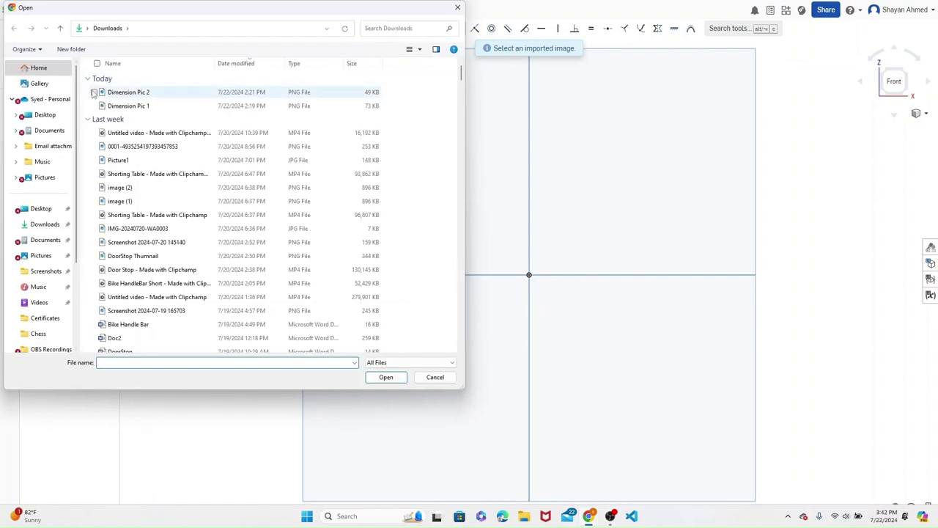
pyautogui.click(94, 93)
pyautogui.click(93, 106)
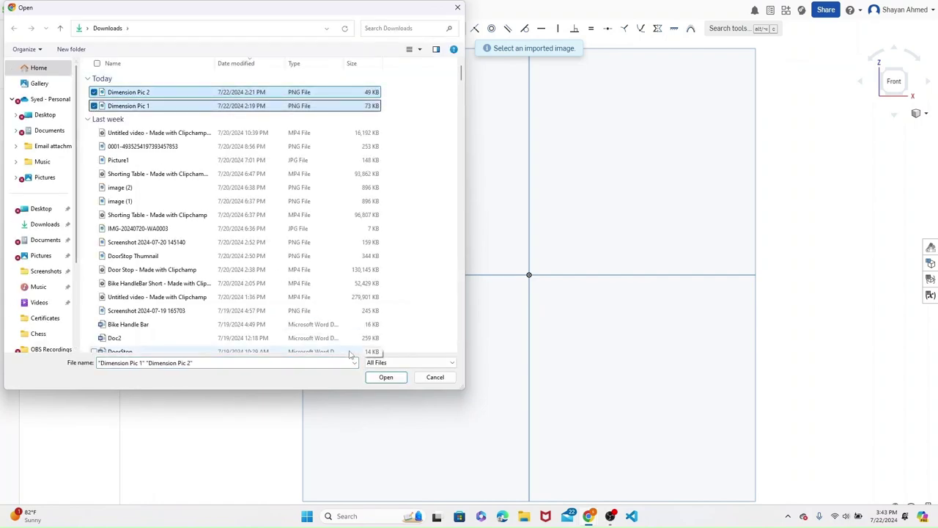
pyautogui.click(384, 377)
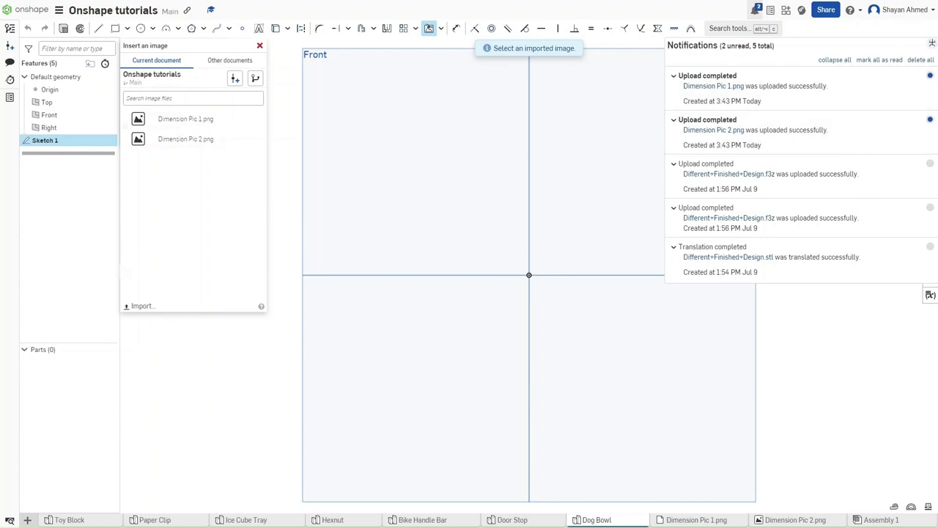
# Close the upload notifications and place Dimension Pic 1.png in the sketch above and to the right of the origin.
pyautogui.click(932, 44)
pyautogui.moveTo(444, 140)
pyautogui.mouseDown(button='middle')
pyautogui.moveTo(425, 193)
pyautogui.moveTo(371, 218)
pyautogui.mouseUp(button='middle')
pyautogui.moveTo(167, 140); pyautogui.dragTo(176, 117)
pyautogui.click(414, 91)
pyautogui.click(675, 240)
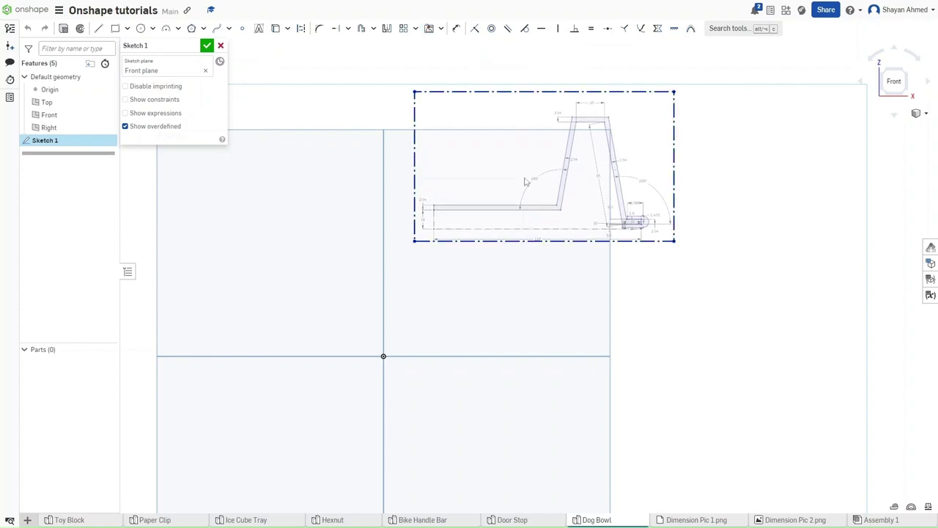
# Place Dimension Pic 2.png in the sketch to the right of the first reference image.
pyautogui.click(428, 28)
pyautogui.click(189, 140)
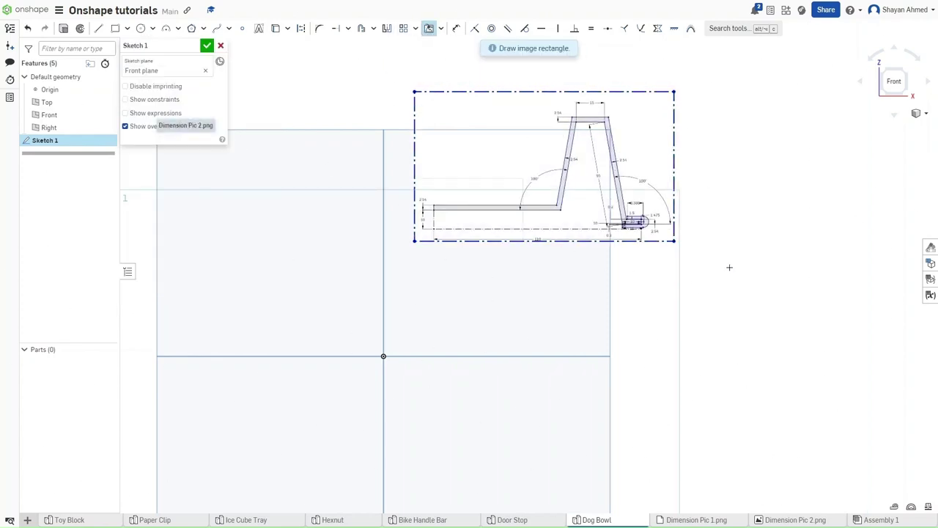
pyautogui.click(843, 334)
pyautogui.moveTo(480, 322); pyautogui.dragTo(371, 381, button='middle')
pyautogui.scroll(3, 372, 381)
pyautogui.scroll(-1, 371, 381)
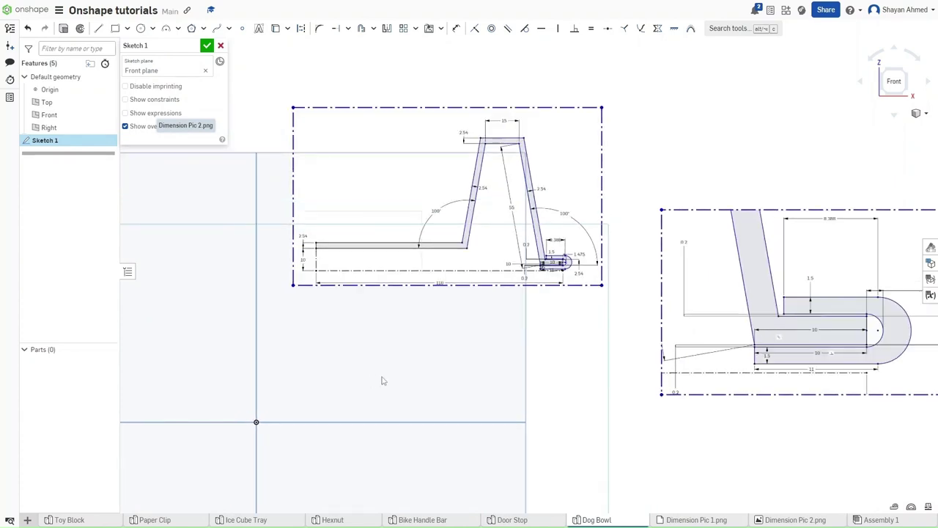
# Draw a vertical construction line 10 mm long upward from the origin.
pyautogui.press('l')
pyautogui.click(256, 422)
pyautogui.press('q')
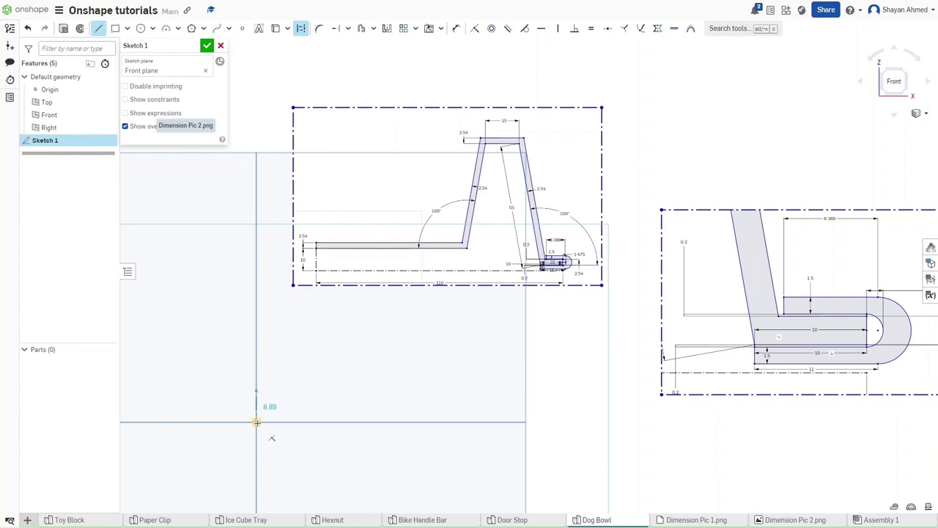
pyautogui.write('10')
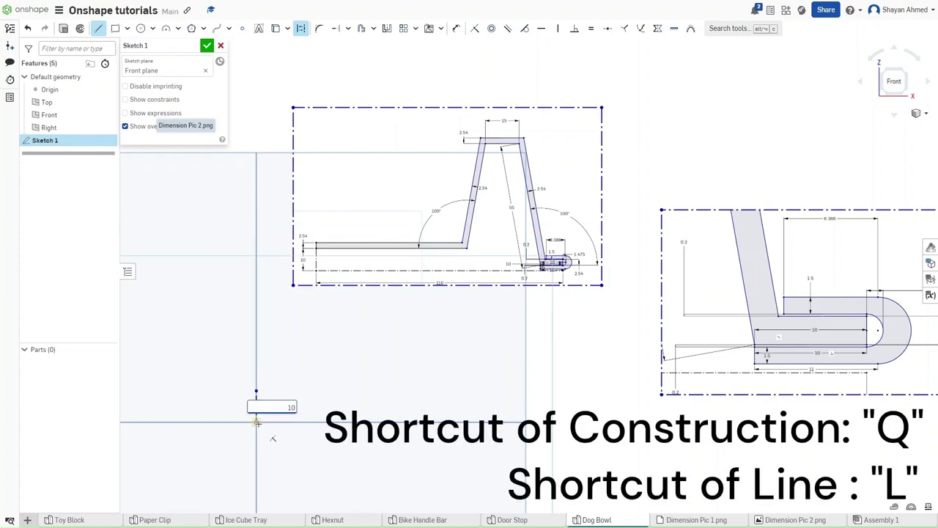
pyautogui.press('Return')
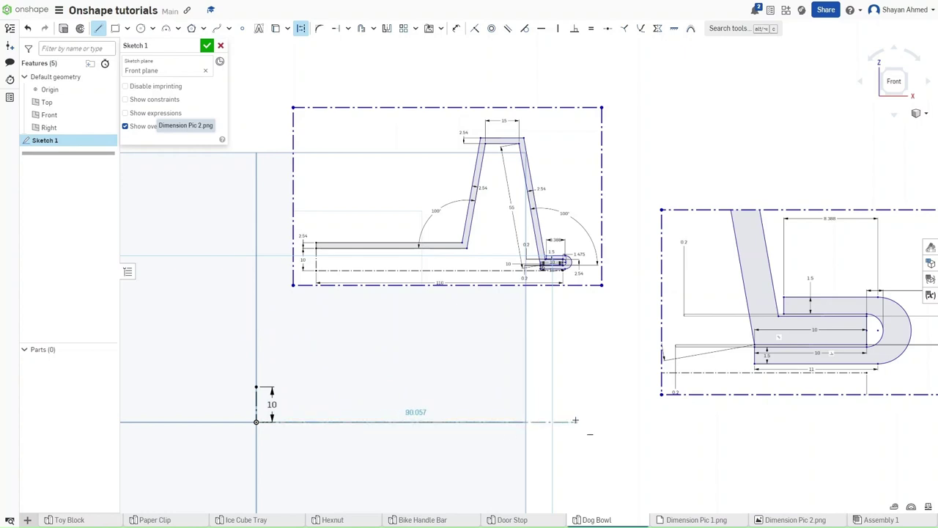
# Draw a horizontal construction line 110 mm long from the origin and move both dimension labels to the outer side of their lines.
pyautogui.write('110')
pyautogui.press('Return')
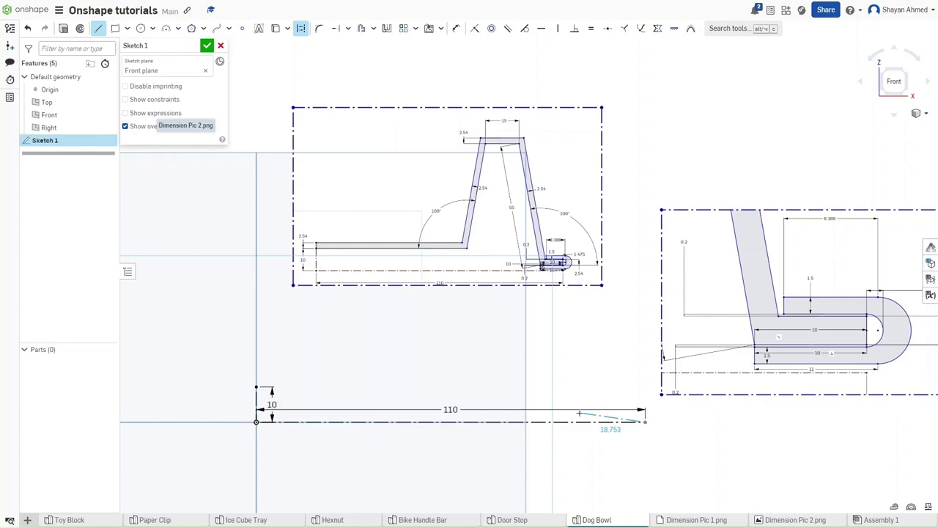
pyautogui.press('Escape')
pyautogui.moveTo(447, 407); pyautogui.dragTo(449, 447)
pyautogui.moveTo(271, 404); pyautogui.dragTo(239, 402)
# Draw a 10 by 2.54 mm rectangle just above the far end of the 110 mm construction line, aligned with its endpoint.
pyautogui.moveTo(422, 417); pyautogui.dragTo(296, 436, button='middle')
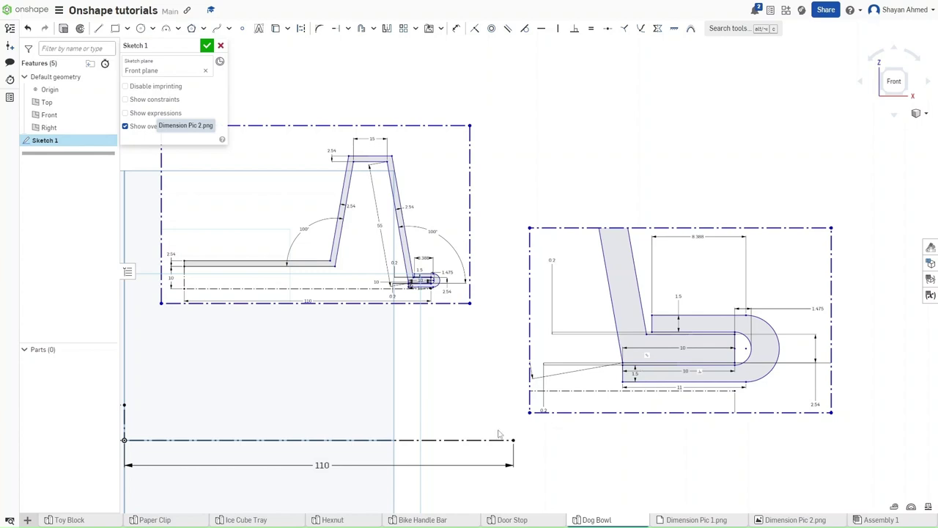
pyautogui.press('g')
pyautogui.click(514, 430)
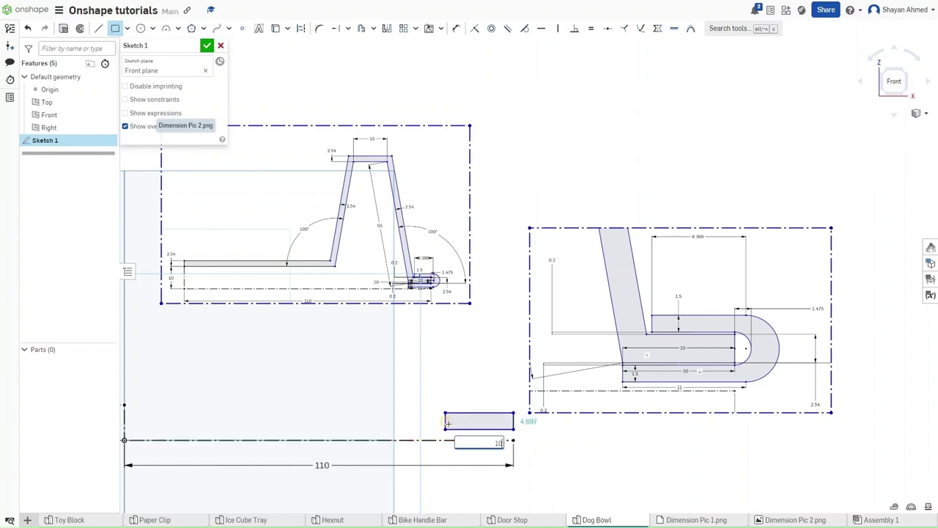
pyautogui.write('10')
pyautogui.press('Tab')
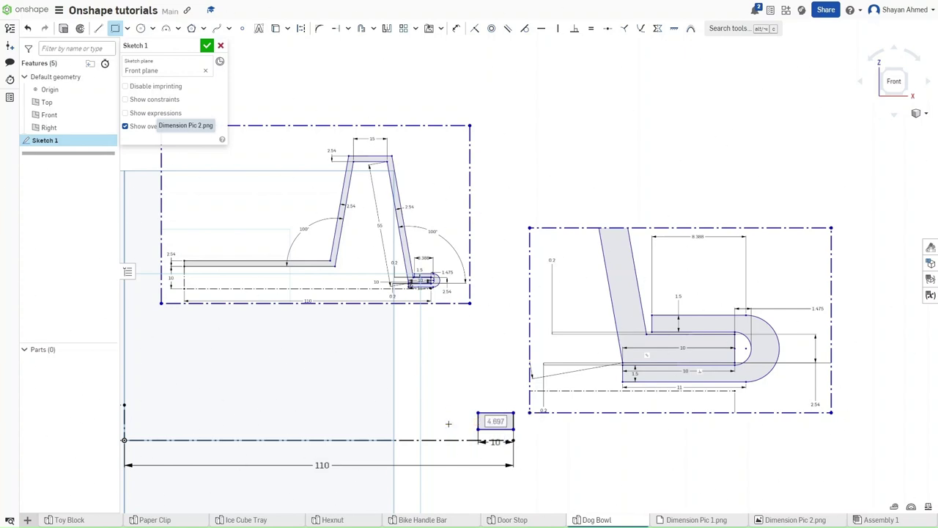
pyautogui.write('2')
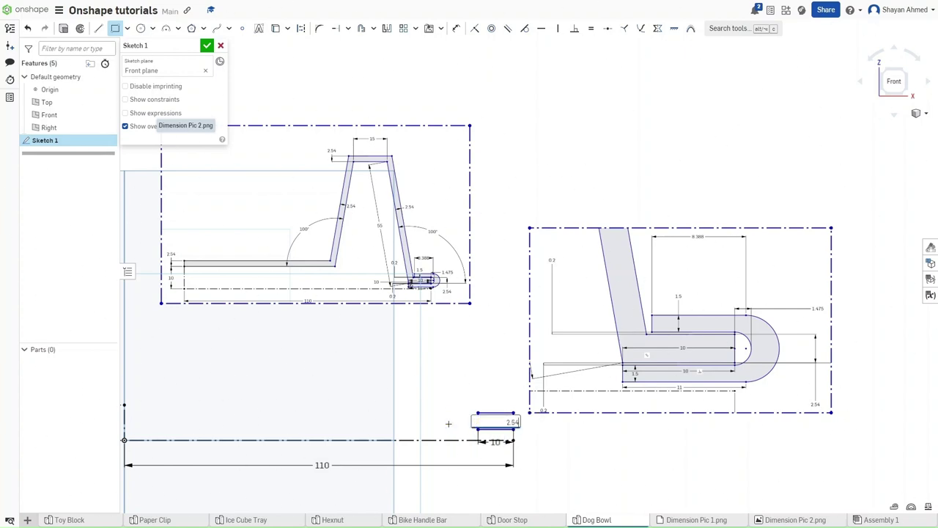
pyautogui.write('.54')
pyautogui.press('Return')
# Delete the left vertical edge of the small rectangle.
pyautogui.scroll(5, 495, 435)
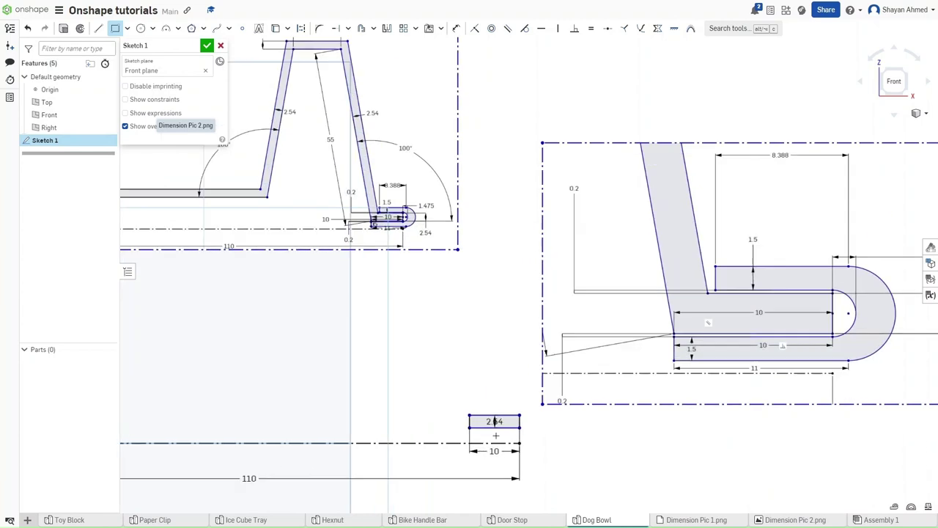
pyautogui.scroll(2, 510, 432)
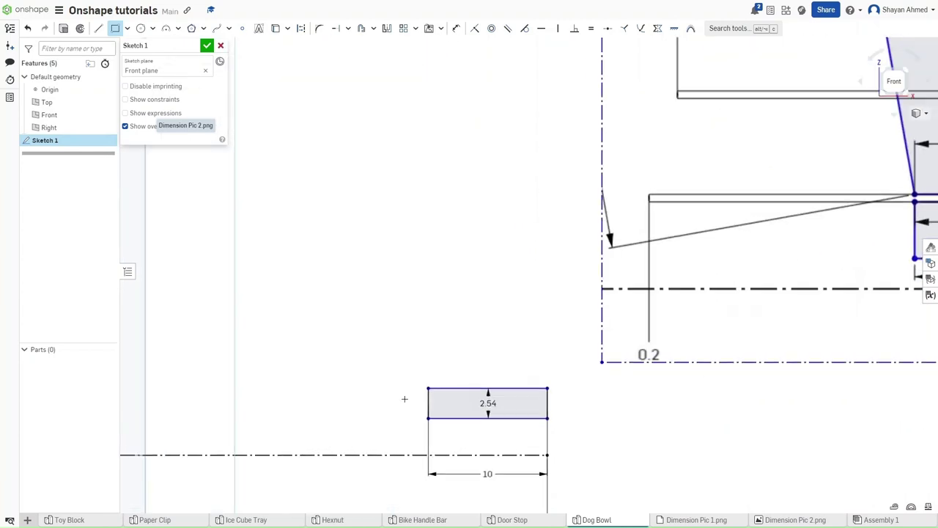
pyautogui.press('Escape')
pyautogui.click(428, 406)
pyautogui.press('Delete')
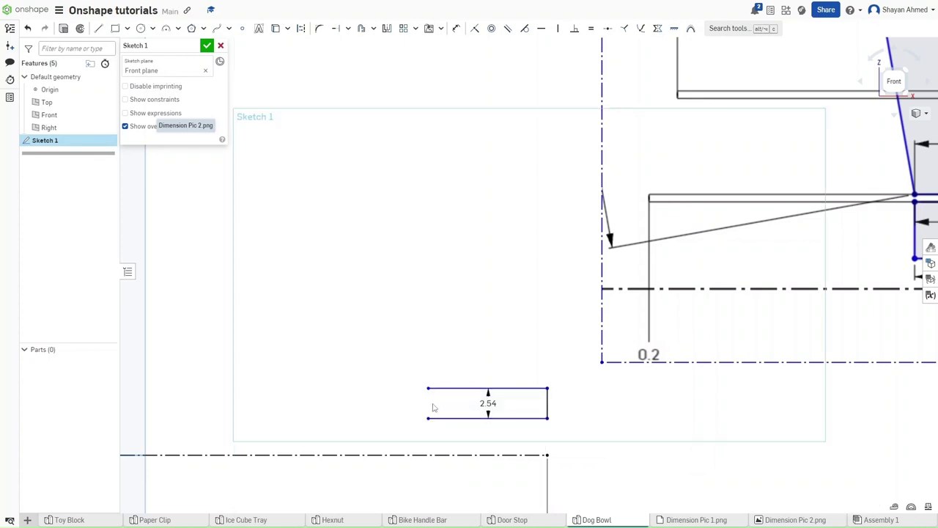
# Set the distance between the rectangle's lower edge and the horizontal construction line to 2.5 mm.
pyautogui.press('d')
pyautogui.click(447, 418)
pyautogui.click(458, 455)
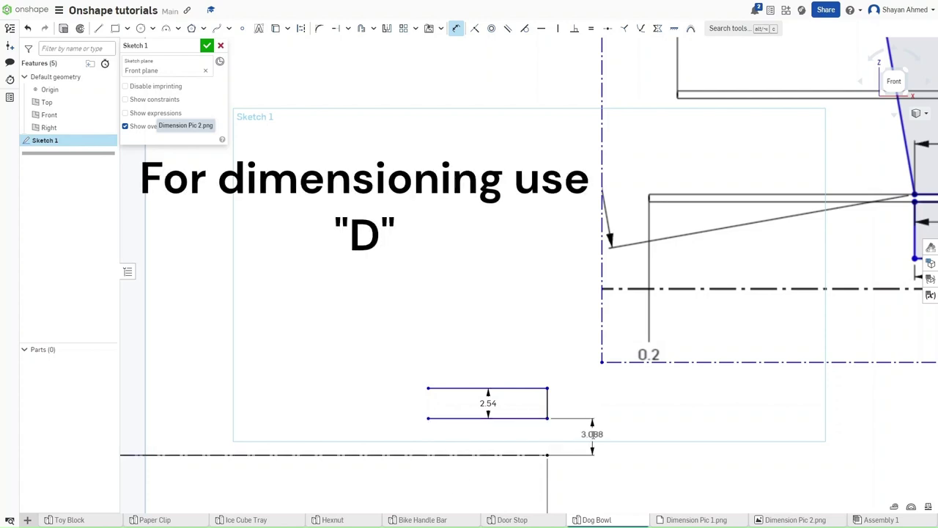
pyautogui.click(592, 434)
pyautogui.write('2.5')
pyautogui.press('Return')
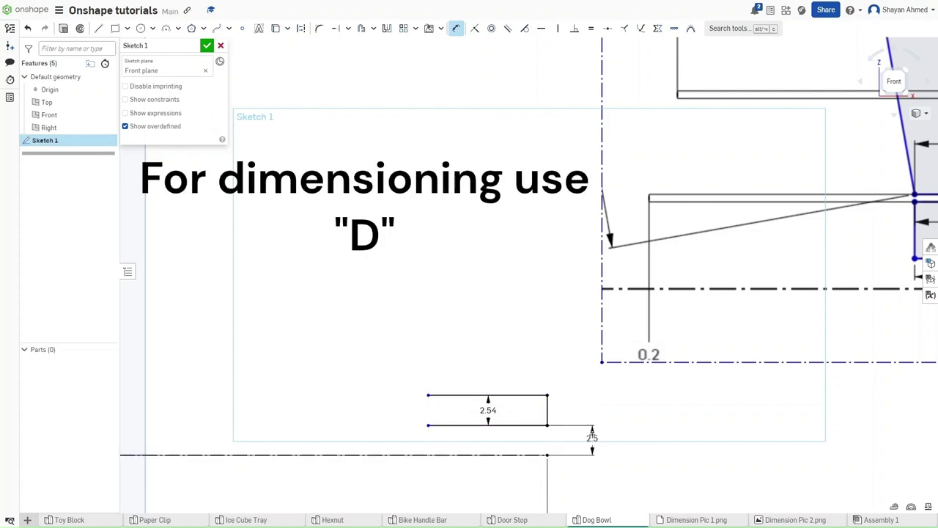
# Dimension the length of the rectangle's lower edge as 10 mm.
pyautogui.click(454, 425)
pyautogui.click(453, 432)
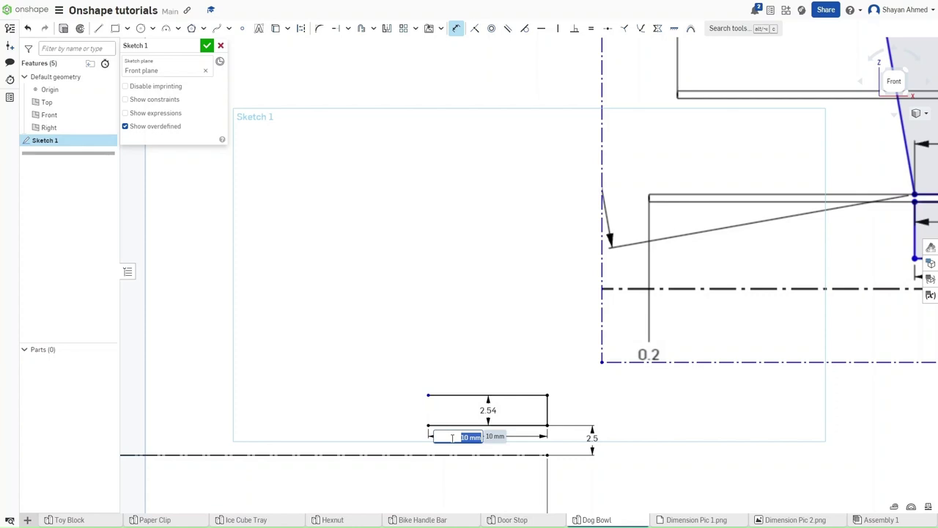
pyautogui.press('Return')
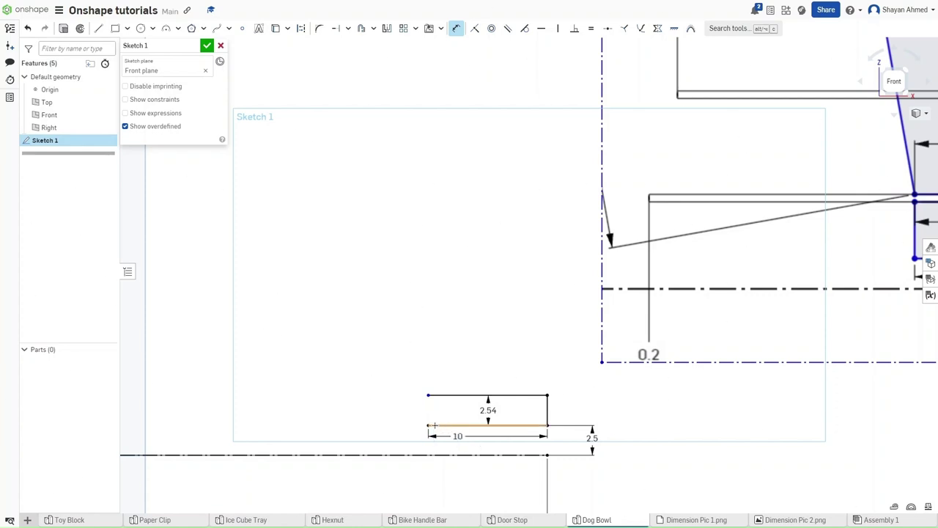
# Draw a slanted line 55 mm long up and to the left from the open end of the rectangle's lower edge.
pyautogui.moveTo(366, 424); pyautogui.dragTo(443, 436, button='middle')
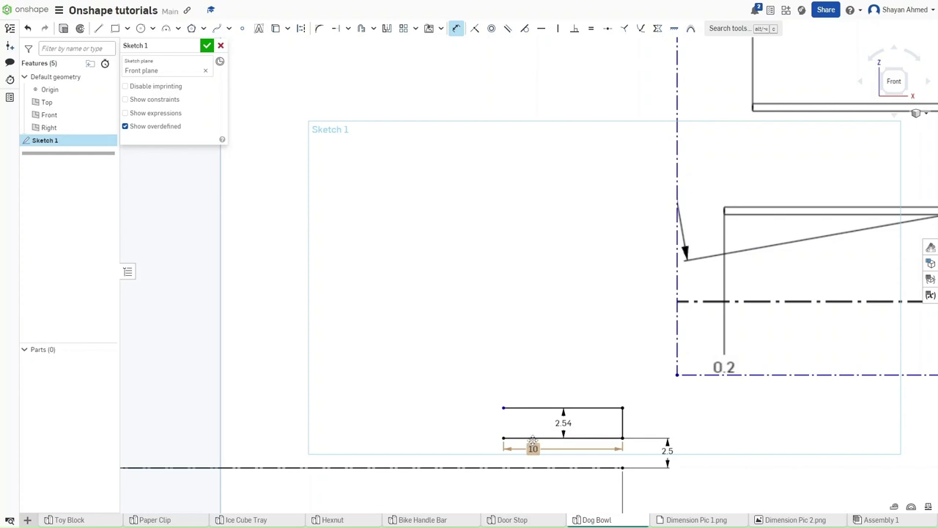
pyautogui.press('l')
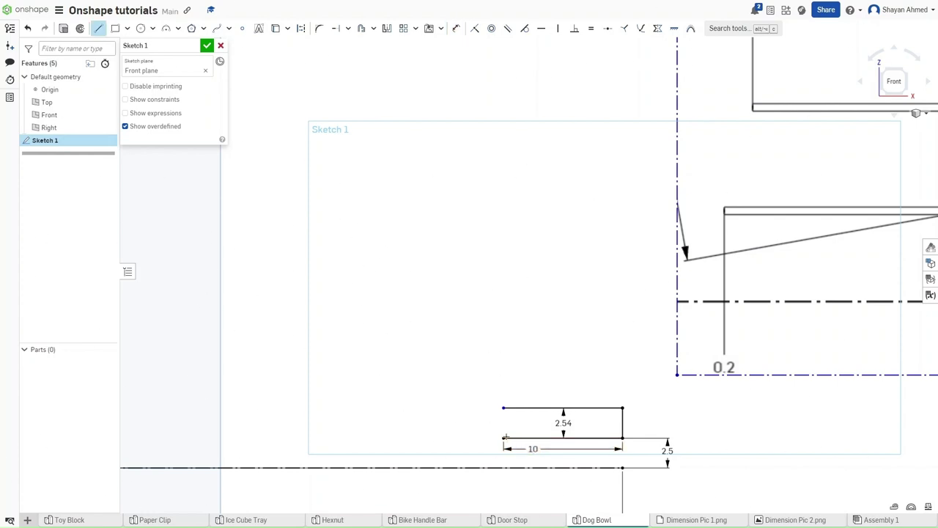
pyautogui.moveTo(503, 439); pyautogui.dragTo(404, 296)
pyautogui.click(398, 139)
pyautogui.press('Return')
pyautogui.scroll(-5, 384, 227)
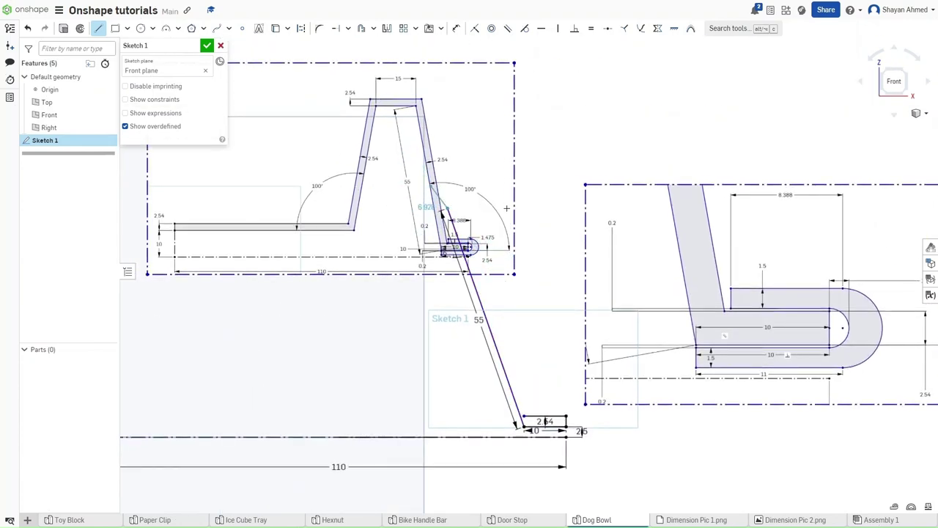
# Set the angle between the slanted line and the rectangle's lower edge to 100 degrees.
pyautogui.press('o')
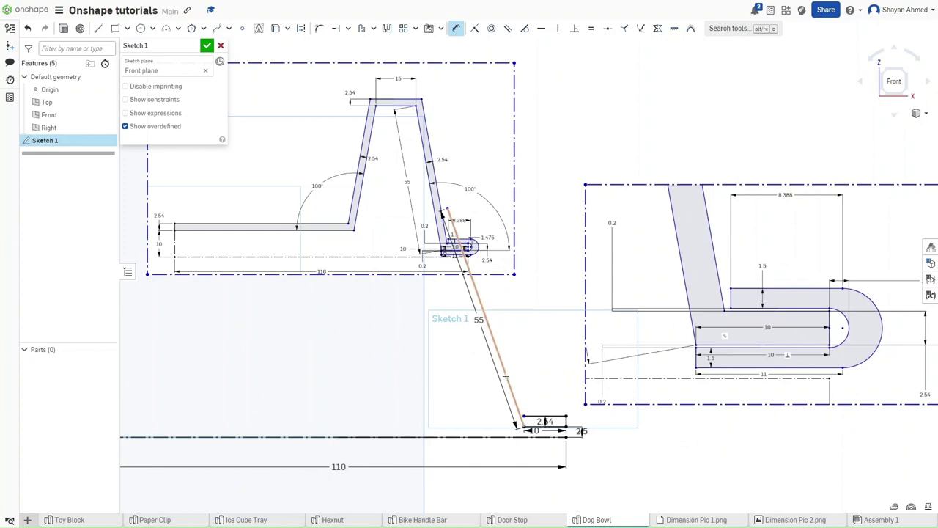
pyautogui.click(507, 377)
pyautogui.click(539, 423)
pyautogui.click(540, 327)
pyautogui.write('100')
pyautogui.press('Return')
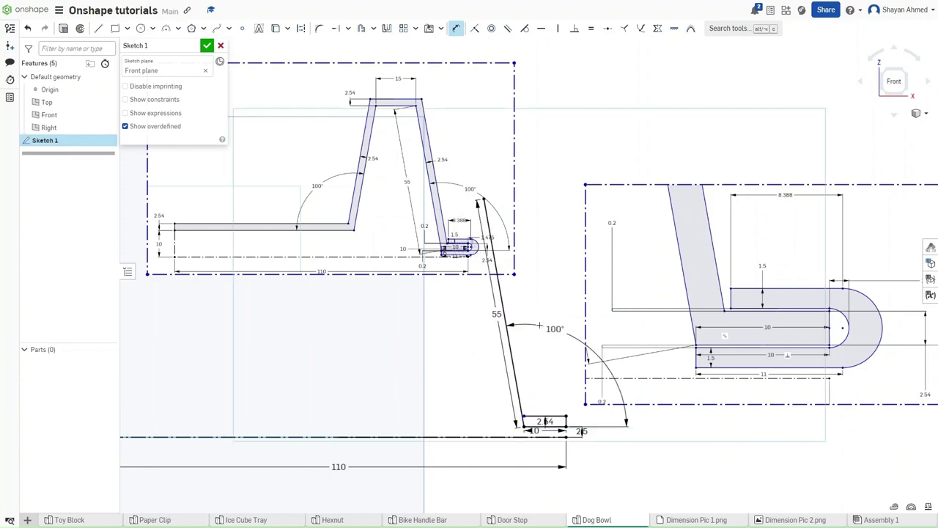
# Set the distance from the open end of the rectangle's upper edge to the slanted line to 2.54 mm.
pyautogui.scroll(6, 520, 419)
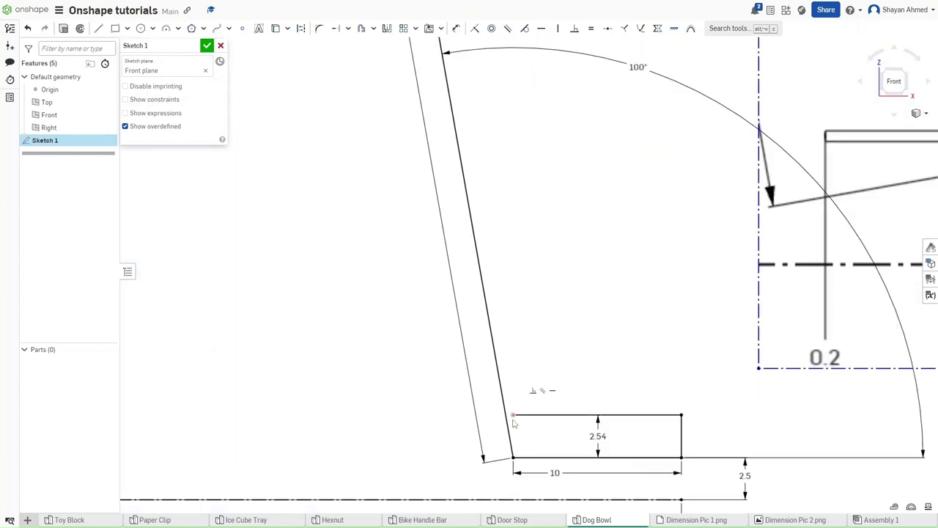
pyautogui.press('m')
pyautogui.click(505, 419)
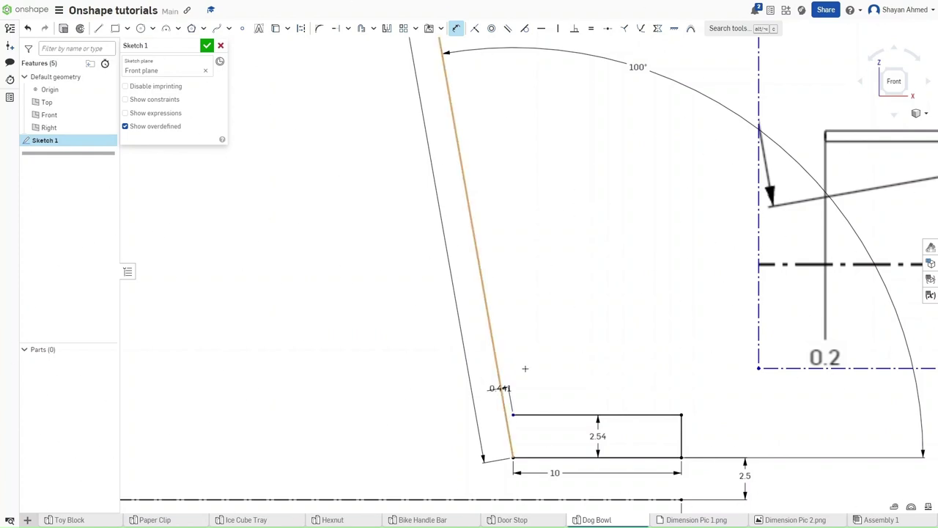
pyautogui.click(478, 360)
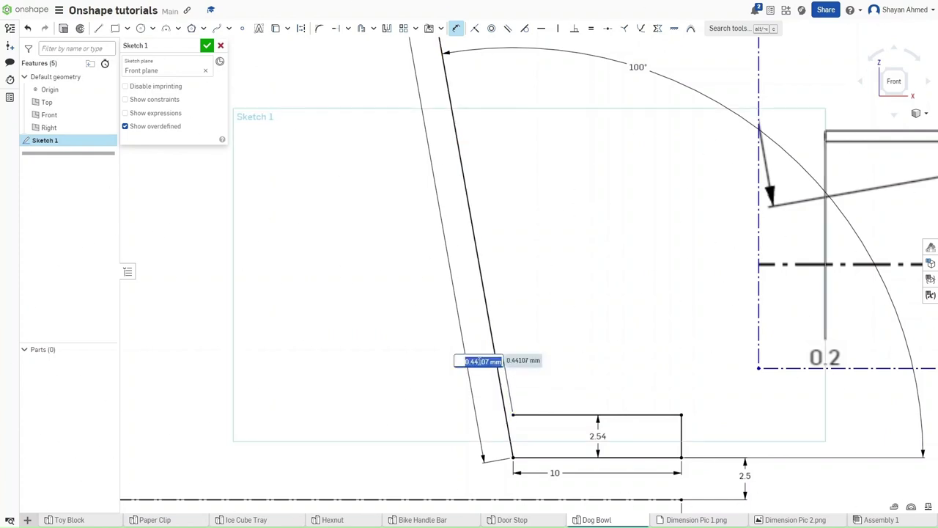
pyautogui.write('2.54')
pyautogui.press('Return')
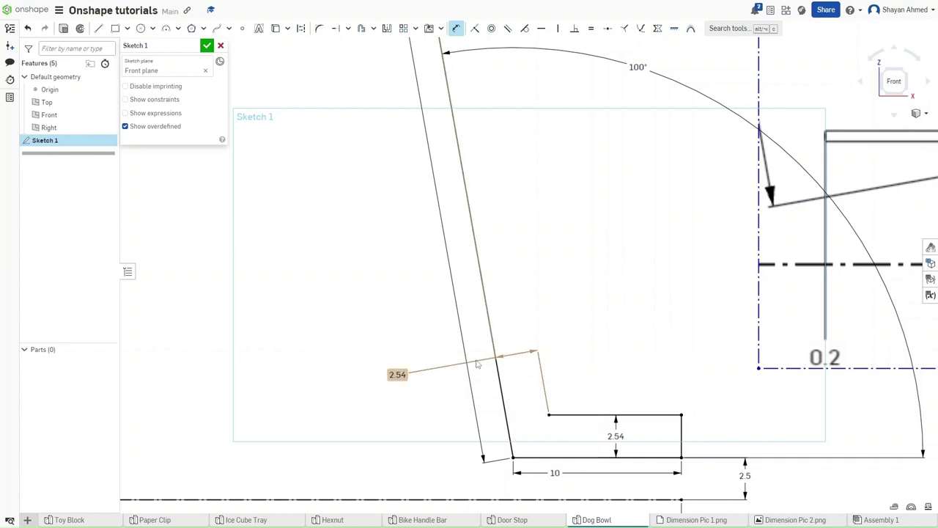
# Draw a second slanted line up from the open end of the rectangle's upper edge, parallel to the 55 mm line.
pyautogui.scroll(-4, 475, 367)
pyautogui.scroll(-5, 469, 422)
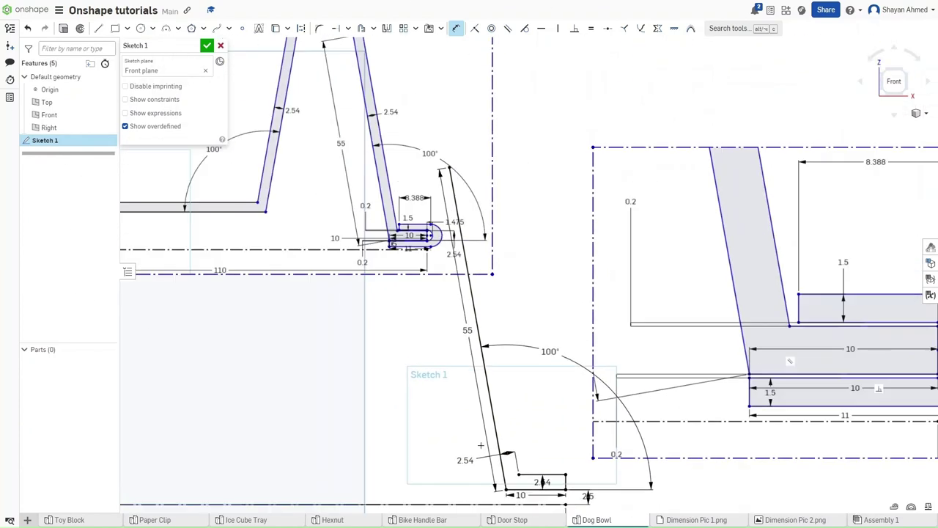
pyautogui.press('l')
pyautogui.click(511, 447)
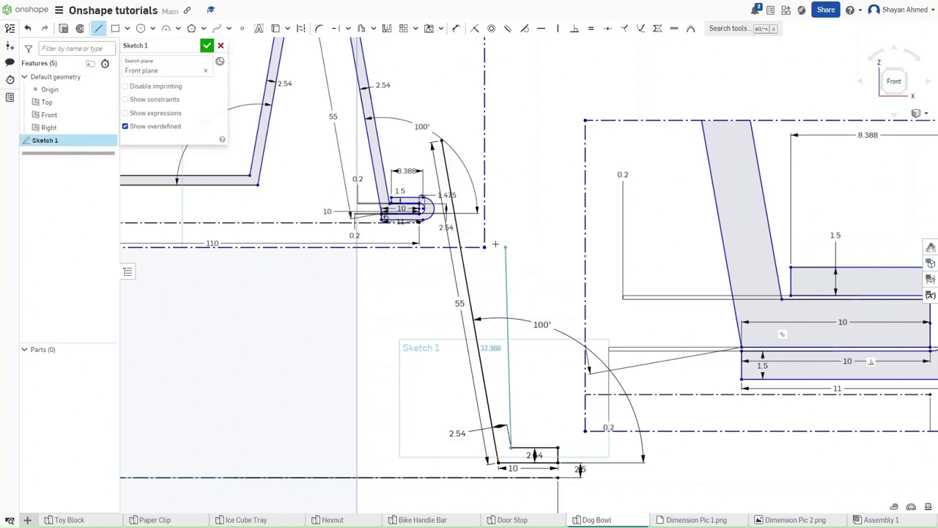
pyautogui.click(495, 242)
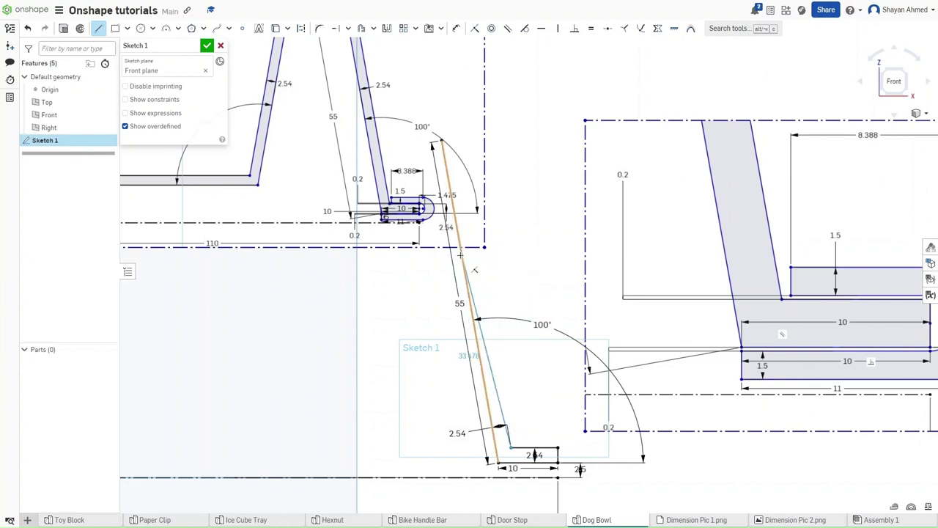
pyautogui.click(471, 254)
pyautogui.press('e')
pyautogui.click(476, 272)
pyautogui.click(464, 264)
pyautogui.press('Escape')
# Draw a 15 mm horizontal line to the left from the upper end of the 55 mm slanted line.
pyautogui.moveTo(532, 274)
pyautogui.mouseDown(button='middle')
pyautogui.moveTo(585, 332)
pyautogui.moveTo(635, 349)
pyautogui.mouseUp(button='middle')
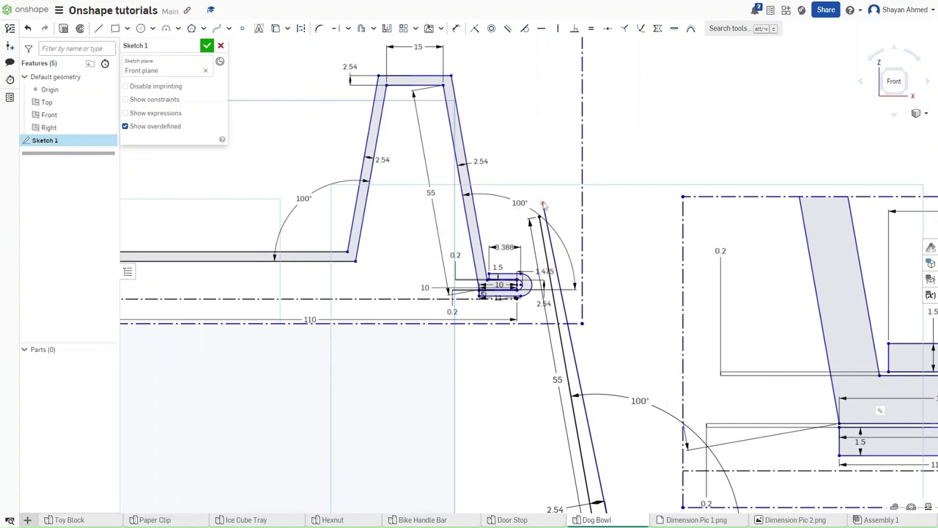
pyautogui.moveTo(623, 249); pyautogui.dragTo(688, 284, button='middle')
pyautogui.press('l')
pyautogui.click(602, 248)
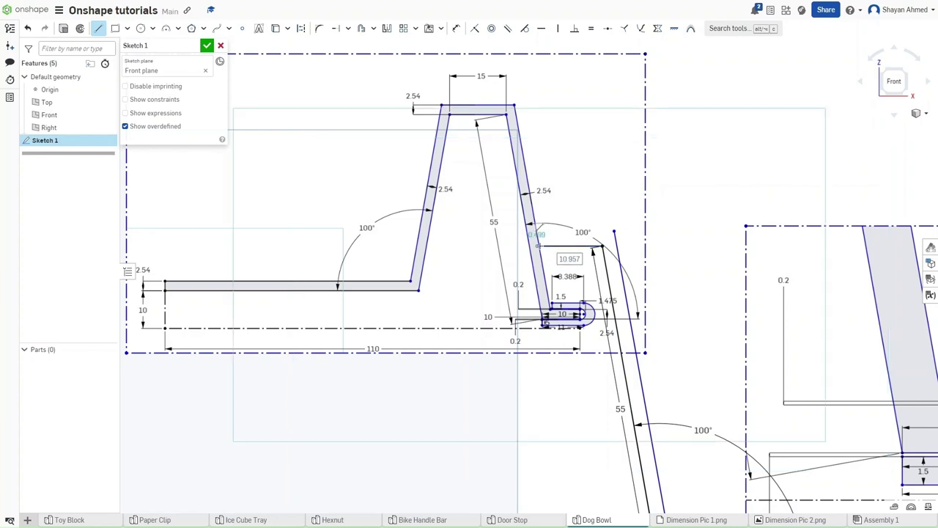
pyautogui.write('15')
pyautogui.press('Return')
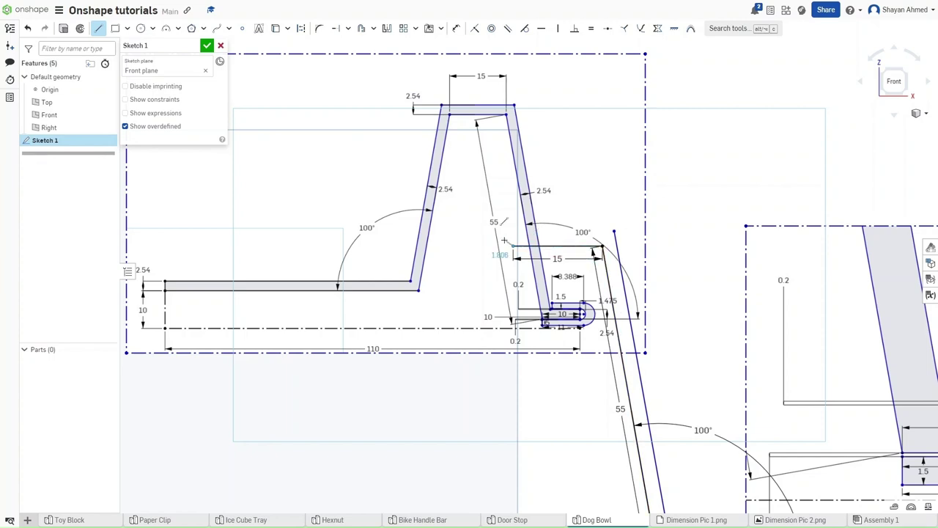
# Continue the profile with a slanted line downward and a horizontal line about 66 mm long to the upper end of the 10 mm vertical line.
pyautogui.scroll(-4, 454, 411)
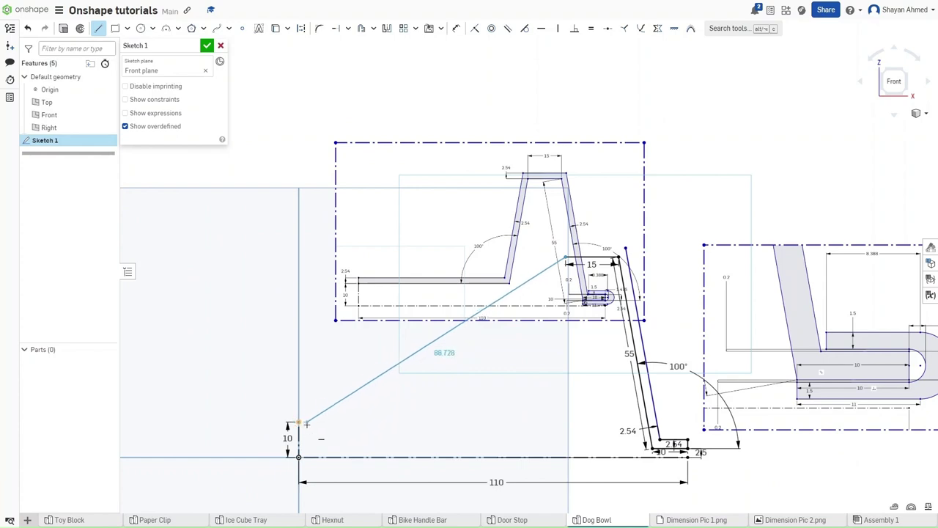
pyautogui.click(531, 421)
pyautogui.click(300, 422)
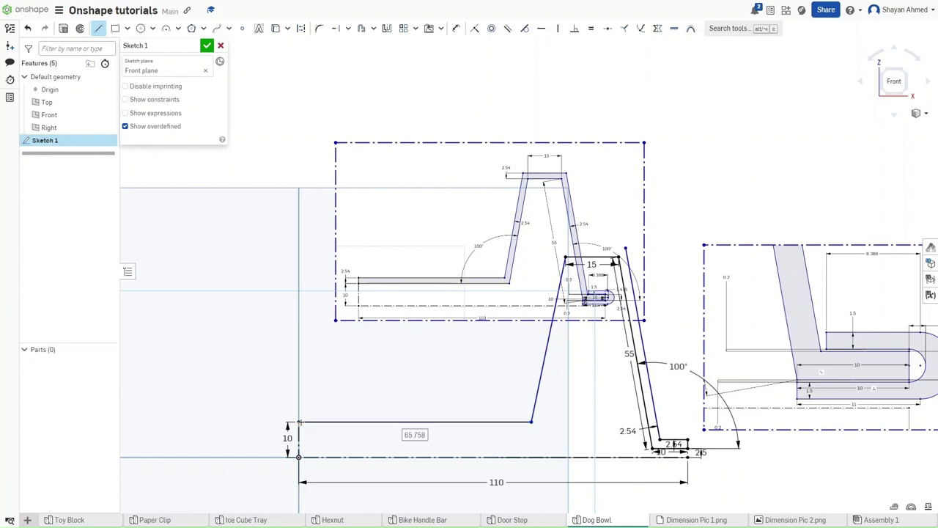
pyautogui.press('Escape')
# Set the angle between the bowl's horizontal floor line and the inner slanted wall line to 100 degrees.
pyautogui.press('d')
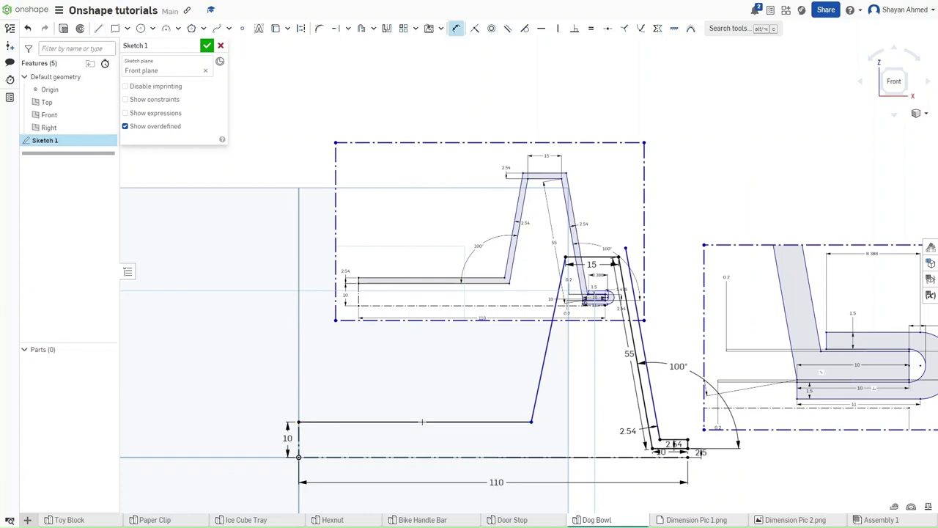
pyautogui.click(406, 421)
pyautogui.click(540, 381)
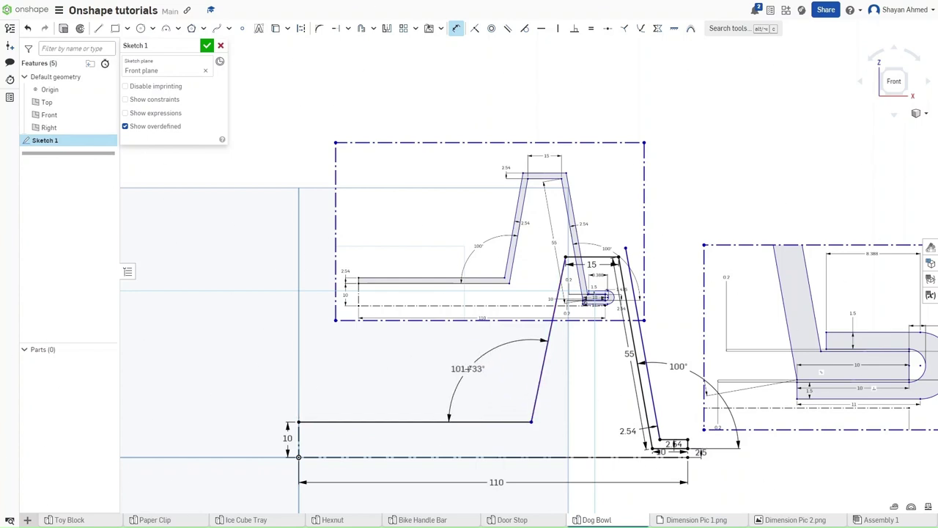
pyautogui.click(493, 365)
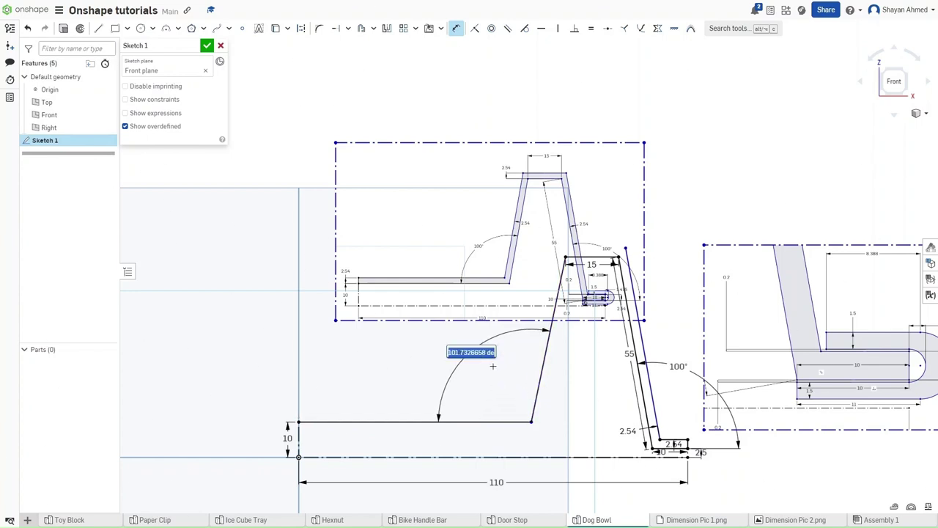
pyautogui.write('11')
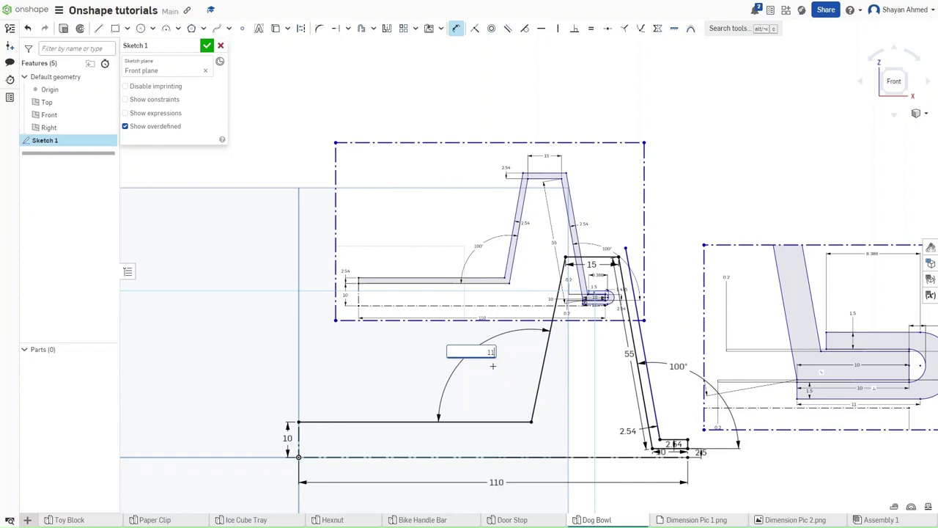
pyautogui.press('BackSpace')
pyautogui.write('0')
pyautogui.press('Return')
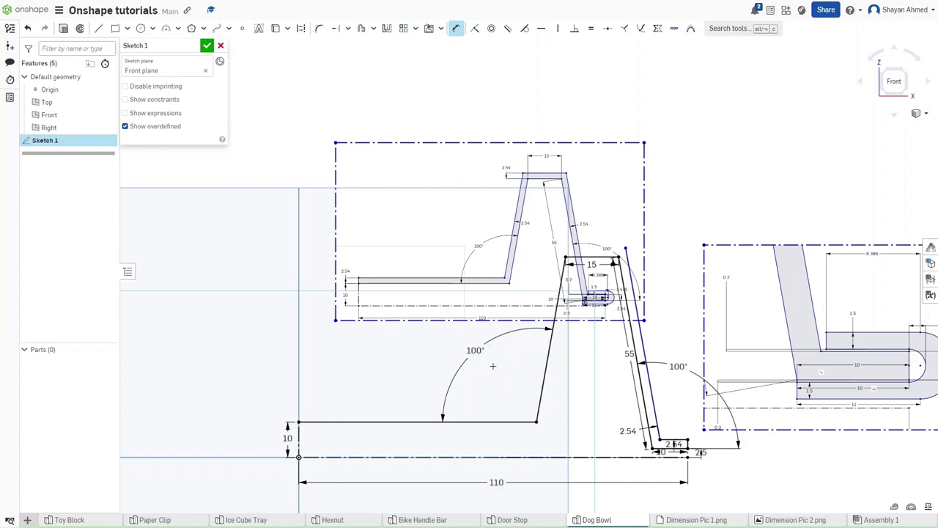
# Draw a 2.54 mm vertical line up from the floor line's left end and a horizontal line right from its top.
pyautogui.scroll(1, 587, 331)
pyautogui.scroll(2, 588, 331)
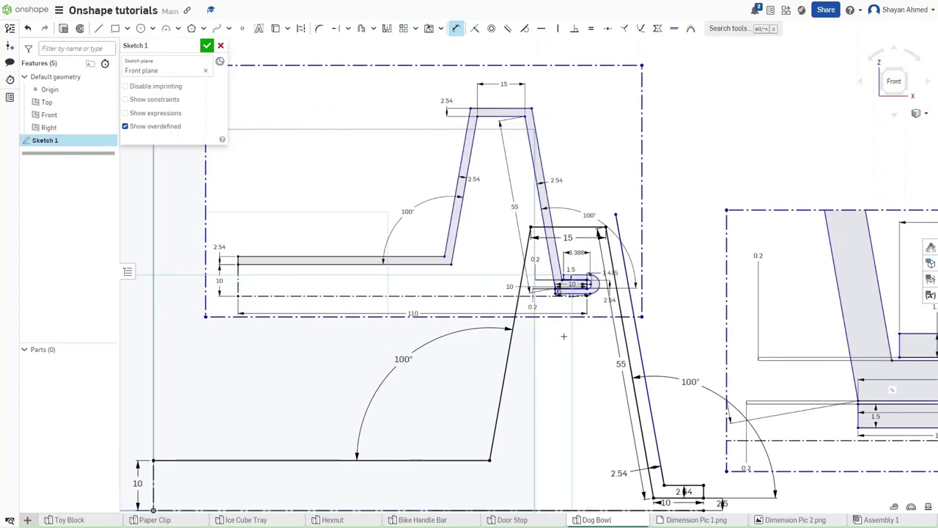
pyautogui.press('l')
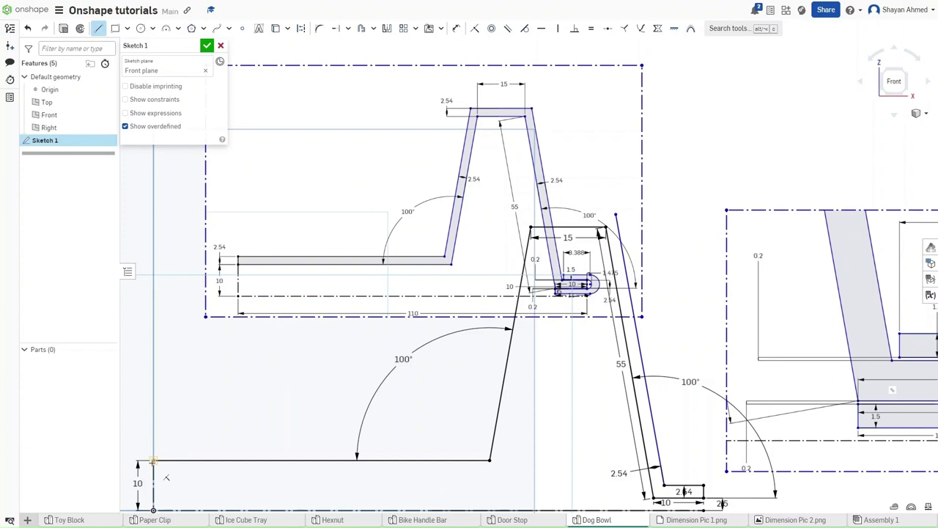
pyautogui.click(153, 460)
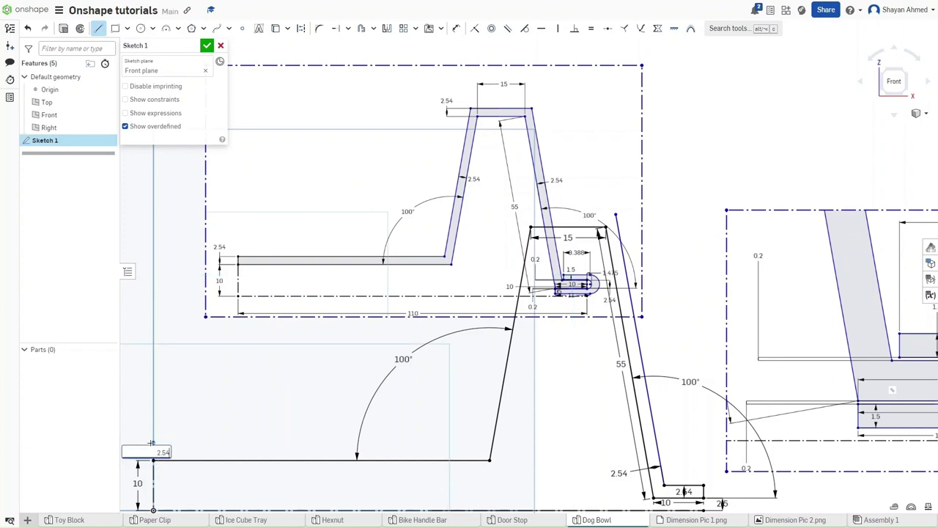
pyautogui.click(151, 443)
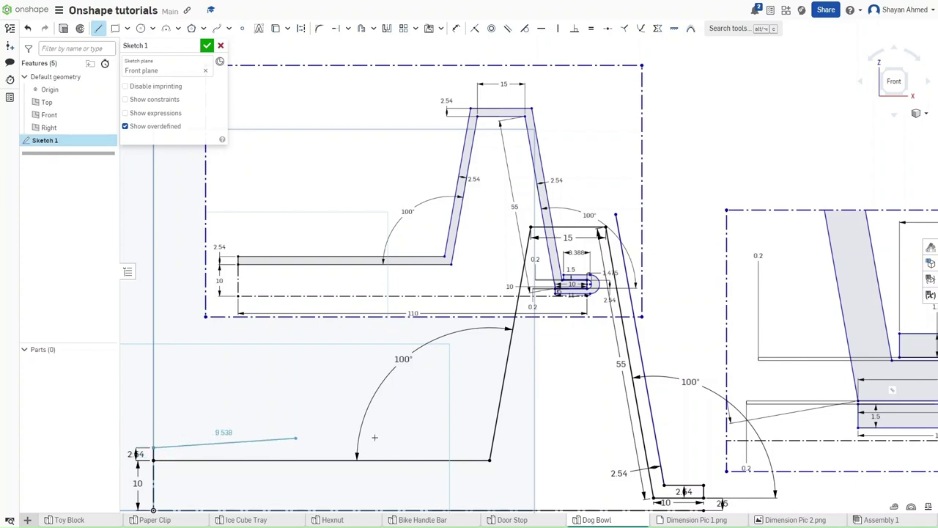
pyautogui.click(463, 446)
pyautogui.press('Escape')
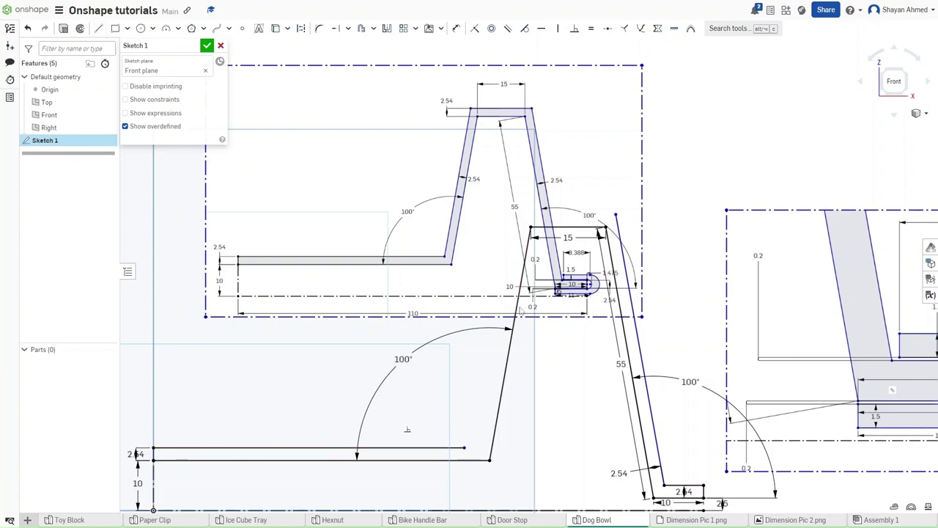
# Draw a horizontal line about 22 mm left from the outer wall's upper end, then a slanted line down toward the upper floor line.
pyautogui.press('l')
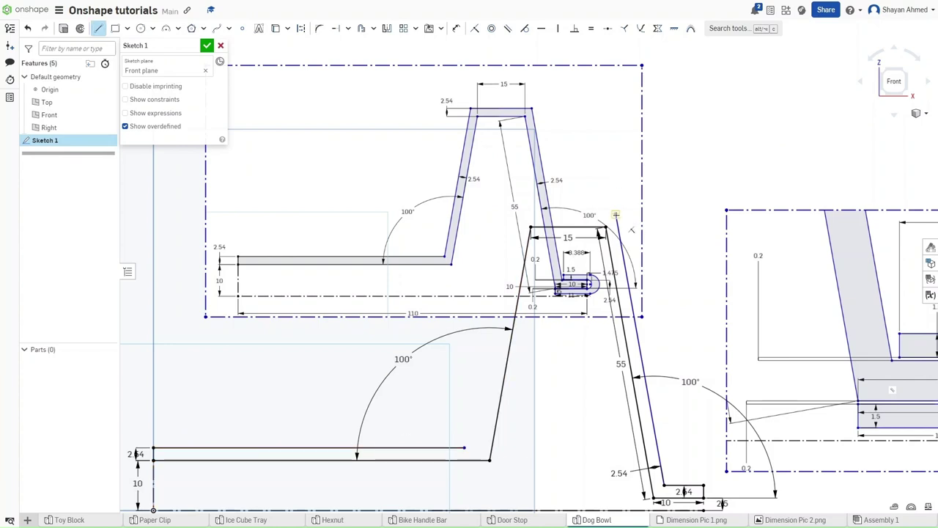
pyautogui.click(615, 214)
pyautogui.click(504, 213)
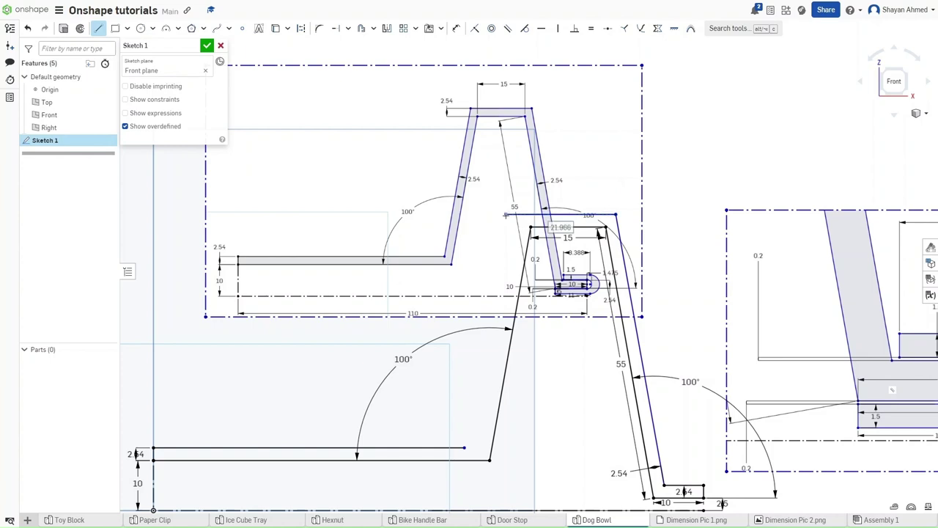
pyautogui.click(456, 432)
pyautogui.click(464, 447)
pyautogui.press('Escape')
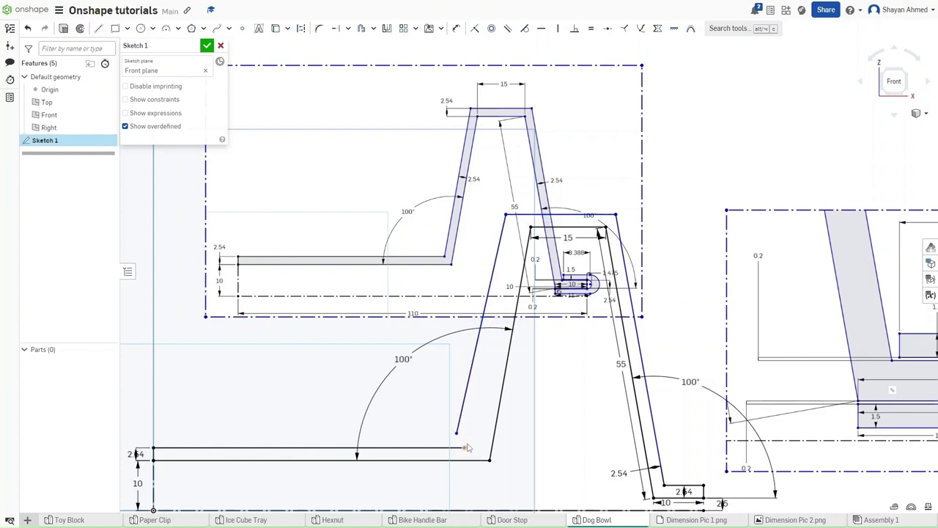
# Set the distance between the two horizontal rim lines to 2.54 mm and place the dimension above the rim.
pyautogui.press('o')
pyautogui.click(580, 228)
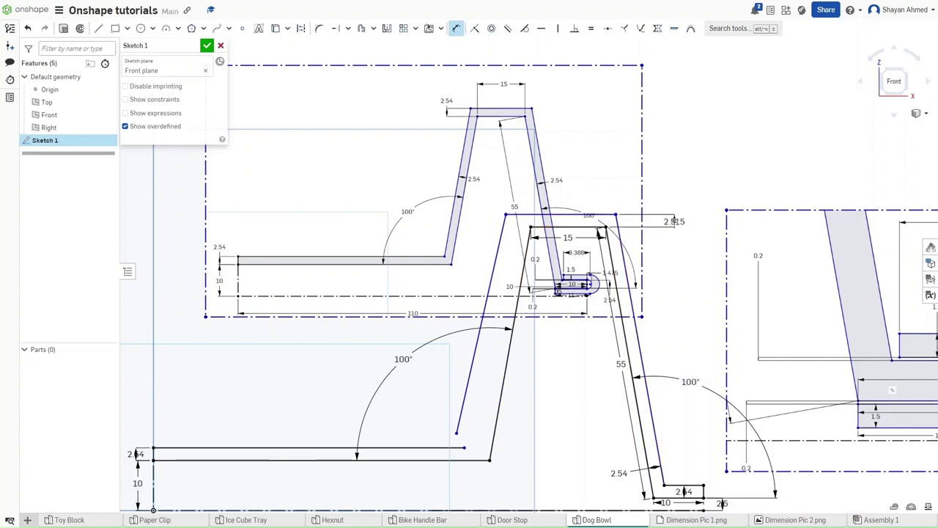
pyautogui.click(675, 223)
pyautogui.write('2.54')
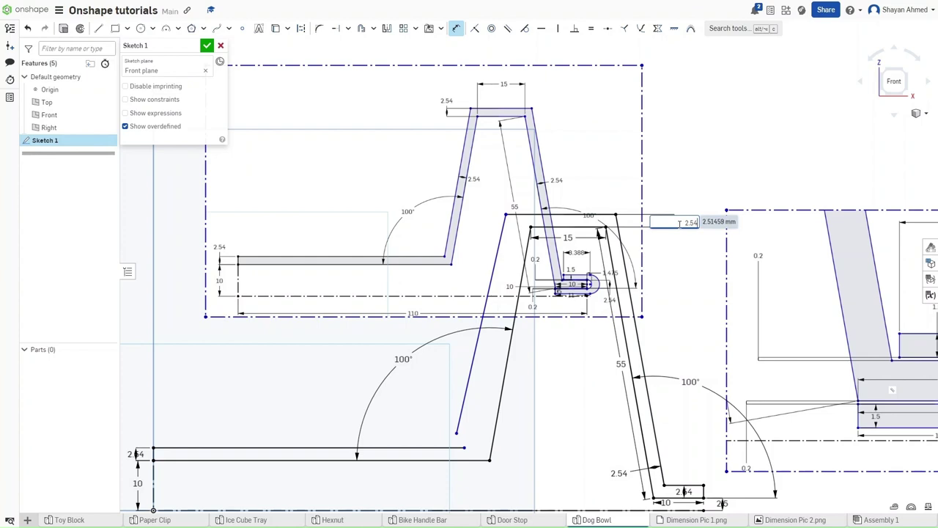
pyautogui.press('Return')
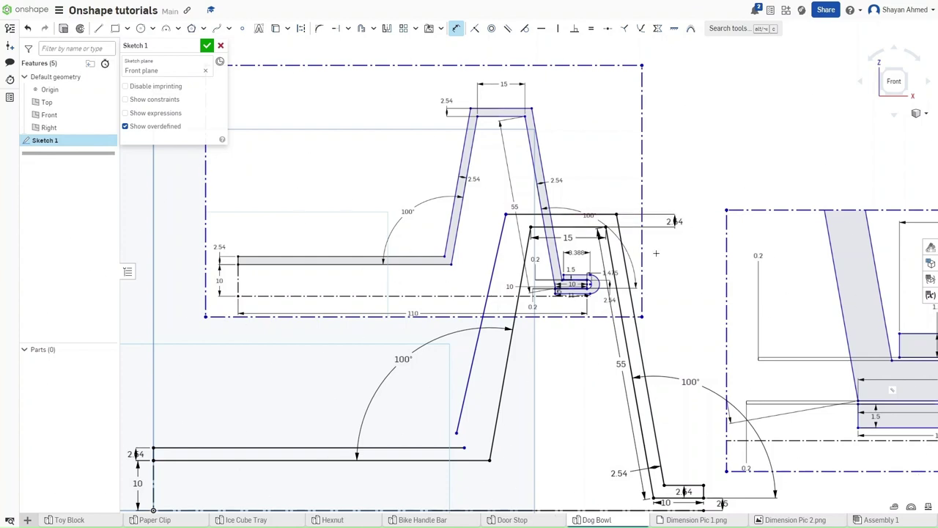
pyautogui.press('Escape')
pyautogui.moveTo(674, 220); pyautogui.dragTo(566, 193)
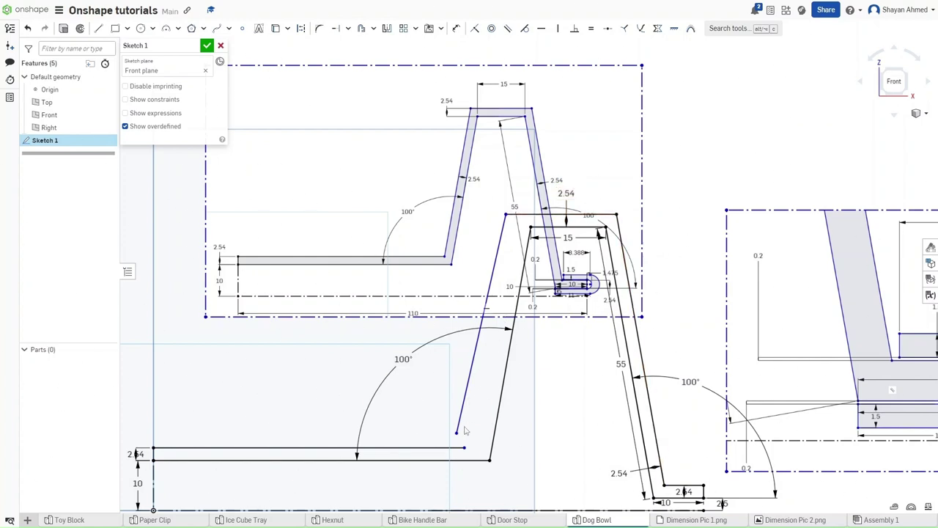
# Join the lower end of the new slanted line to the open end of the upper floor line.
pyautogui.moveTo(459, 435); pyautogui.dragTo(465, 451)
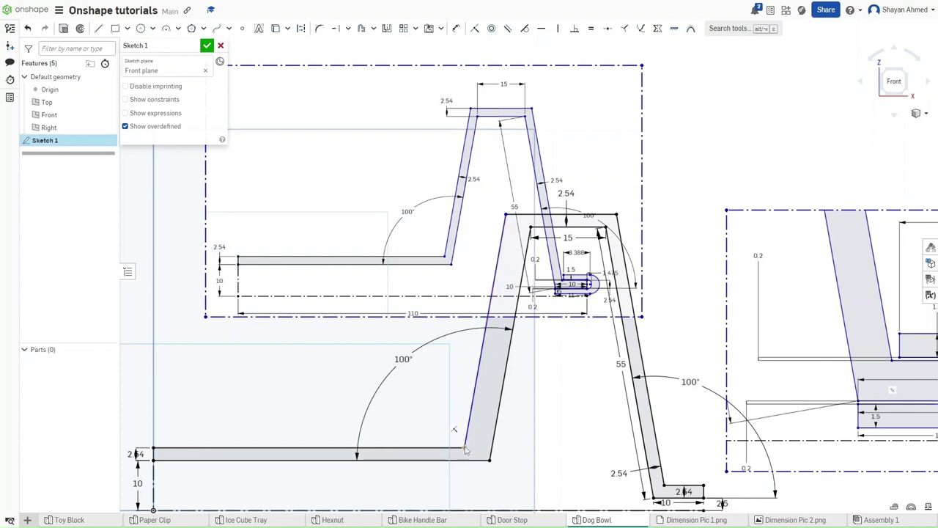
pyautogui.moveTo(464, 444); pyautogui.dragTo(465, 418)
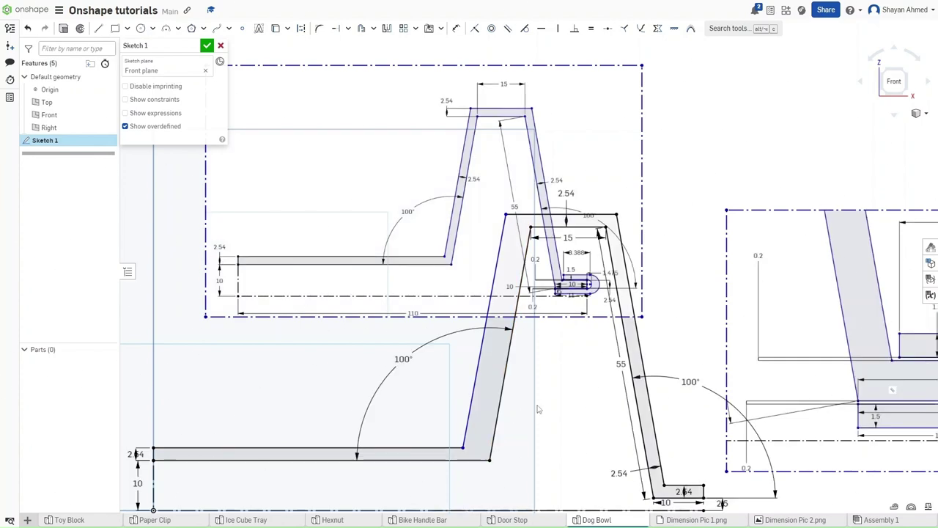
# Set the thickness between the two slanted lines of the bowl's inner wall to 2.54 mm.
pyautogui.press('d')
pyautogui.click(463, 447)
pyautogui.click(490, 440)
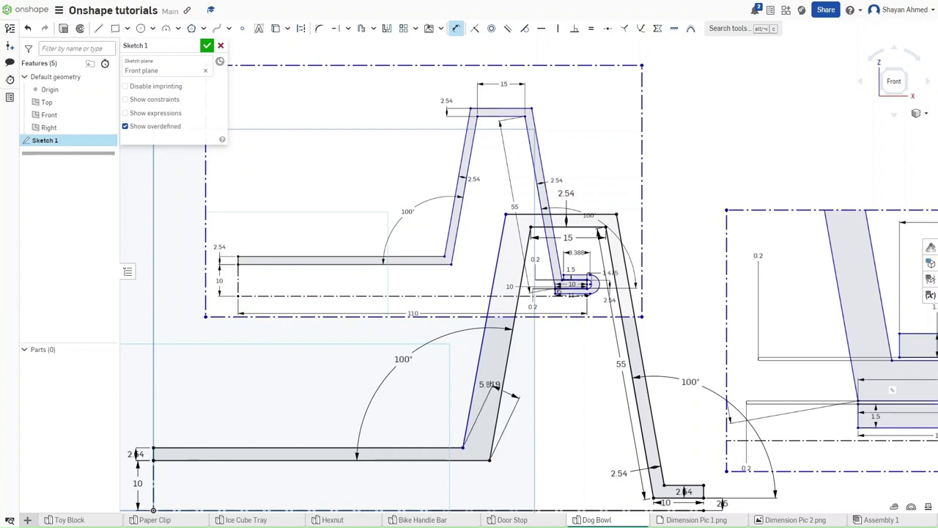
pyautogui.press('Escape')
pyautogui.click(488, 456)
pyautogui.click(478, 411)
pyautogui.click(491, 383)
pyautogui.write('2.54')
pyautogui.press('Return')
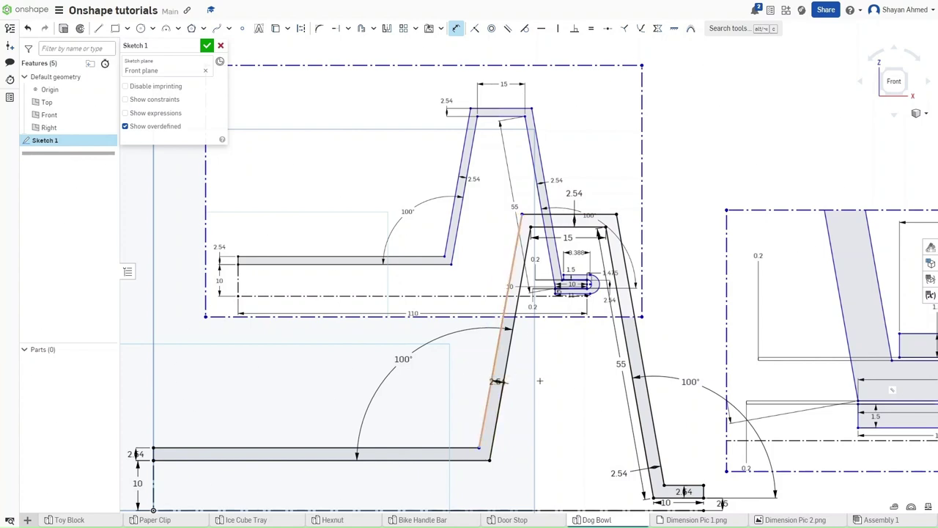
pyautogui.scroll(-2, 536, 380)
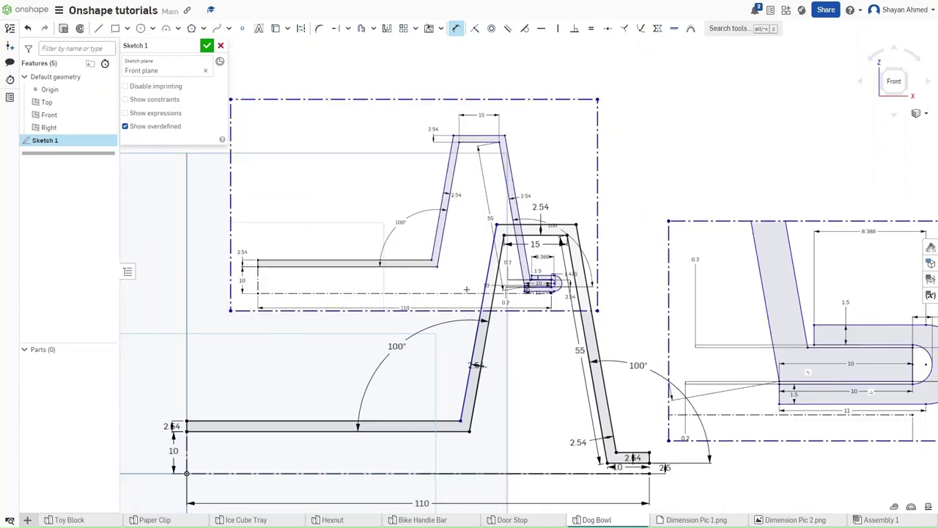
pyautogui.moveTo(510, 358); pyautogui.dragTo(428, 318, button='middle')
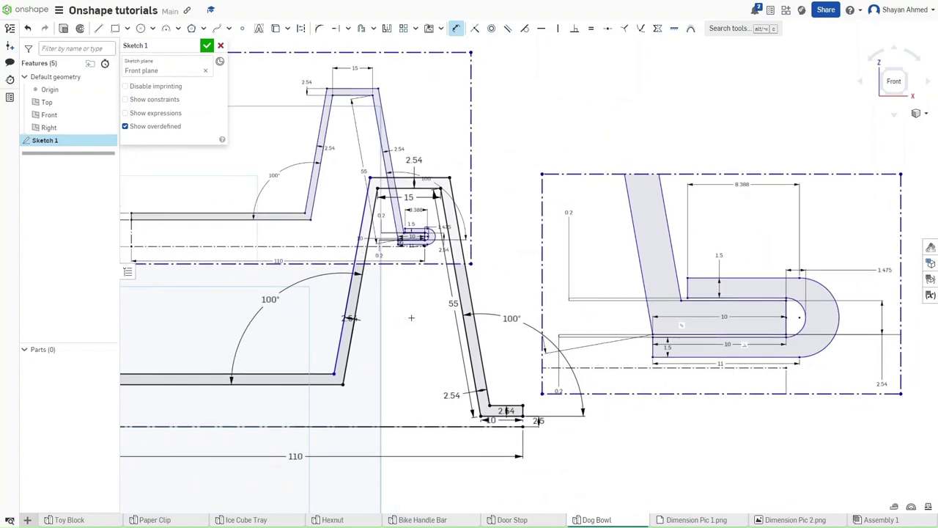
# Set the width of the second reference image, the foot detail, to 25 mm.
pyautogui.scroll(5, 513, 399)
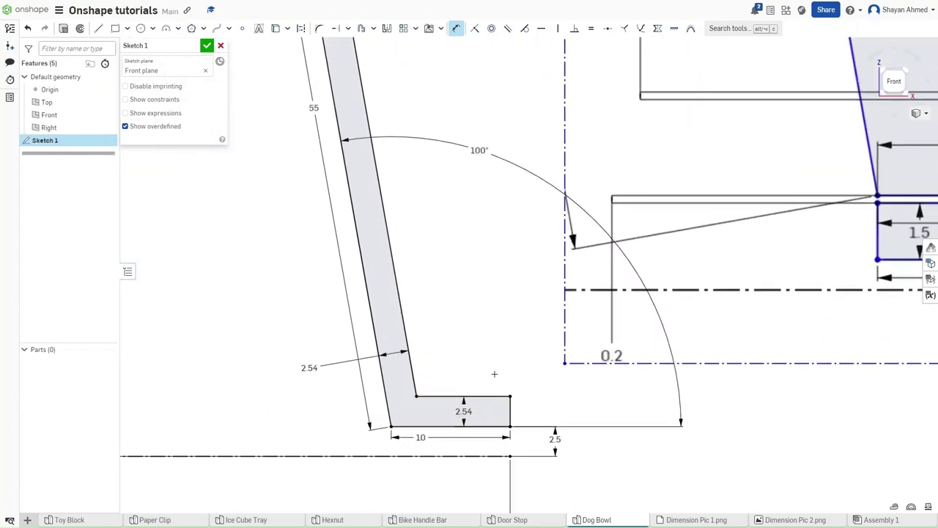
pyautogui.scroll(-4, 531, 311)
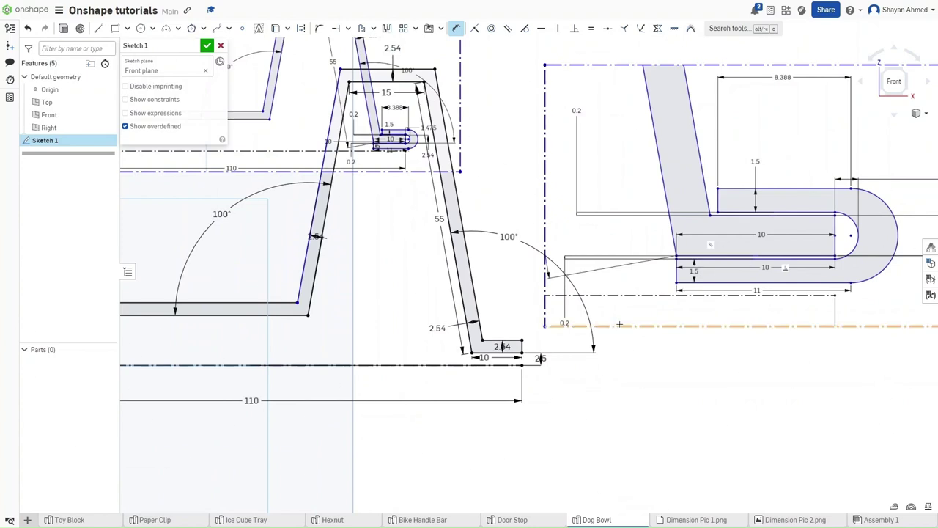
pyautogui.scroll(-2, 618, 325)
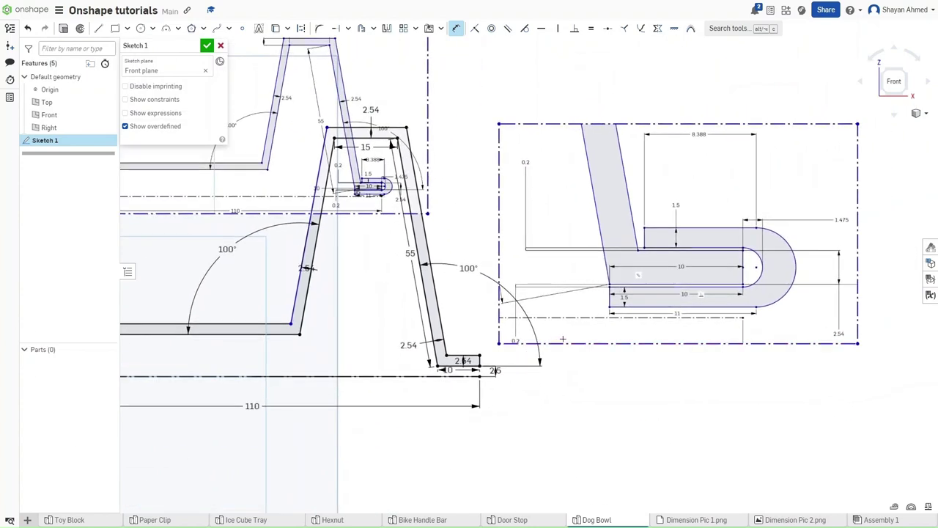
pyautogui.click(567, 343)
pyautogui.click(573, 363)
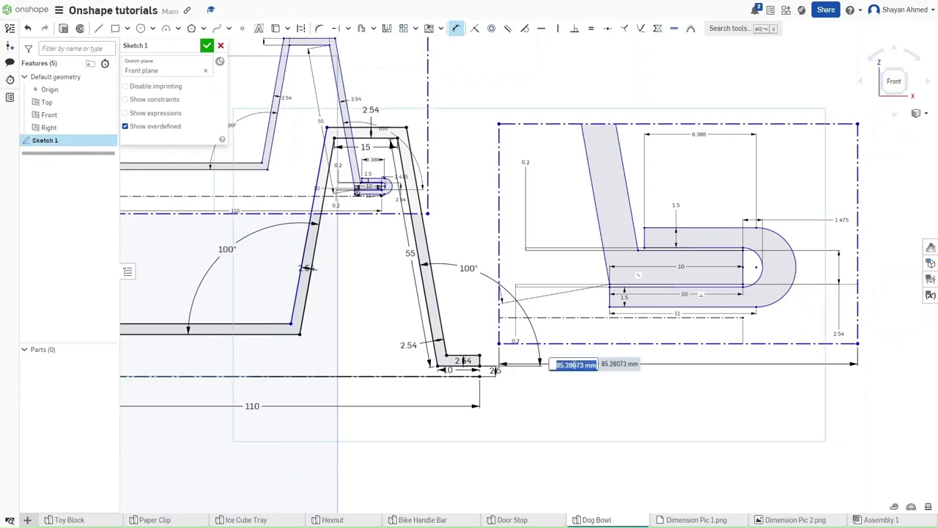
pyautogui.write('25')
pyautogui.press('Return')
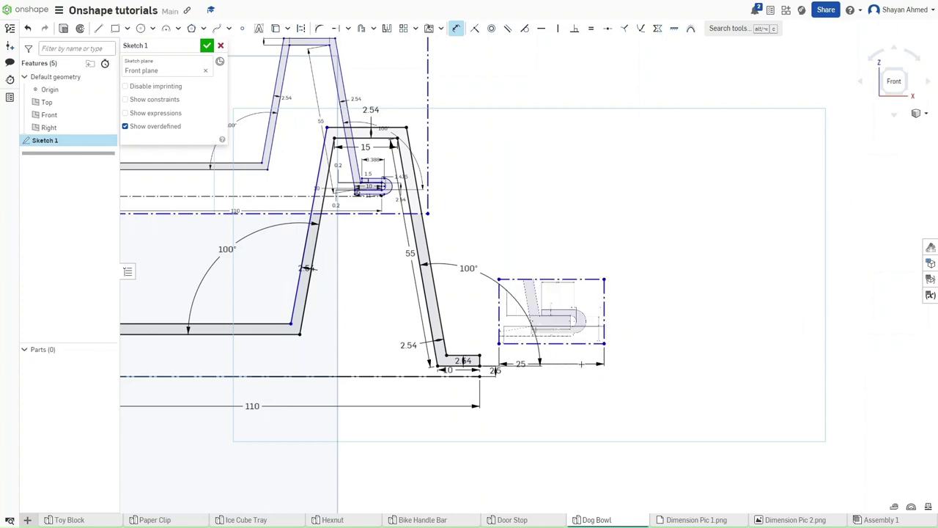
pyautogui.scroll(5, 491, 346)
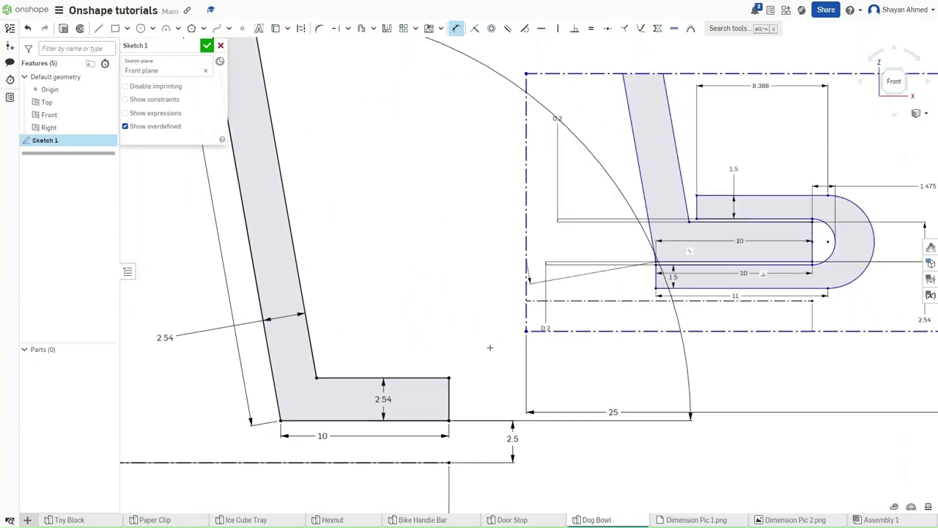
pyautogui.scroll(3, 490, 287)
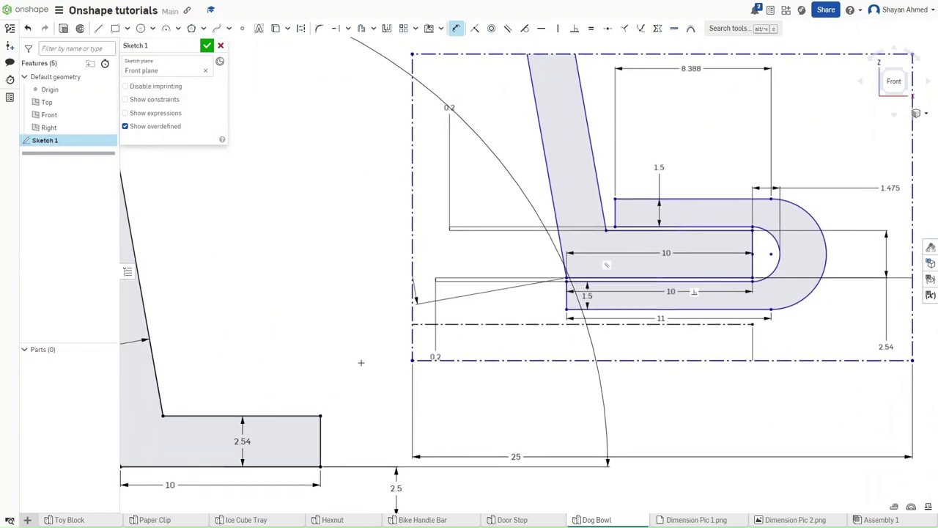
pyautogui.press('Escape')
# Draw a 10 mm by 1.5 mm rectangle just below the bowl's foot, starting under the foot's inner corner.
pyautogui.scroll(2, 503, 271)
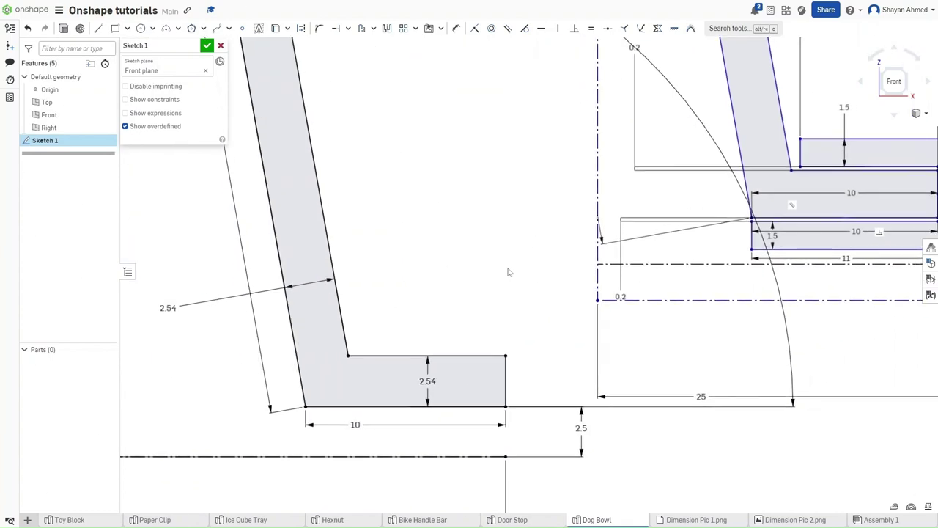
pyautogui.scroll(-2, 430, 286)
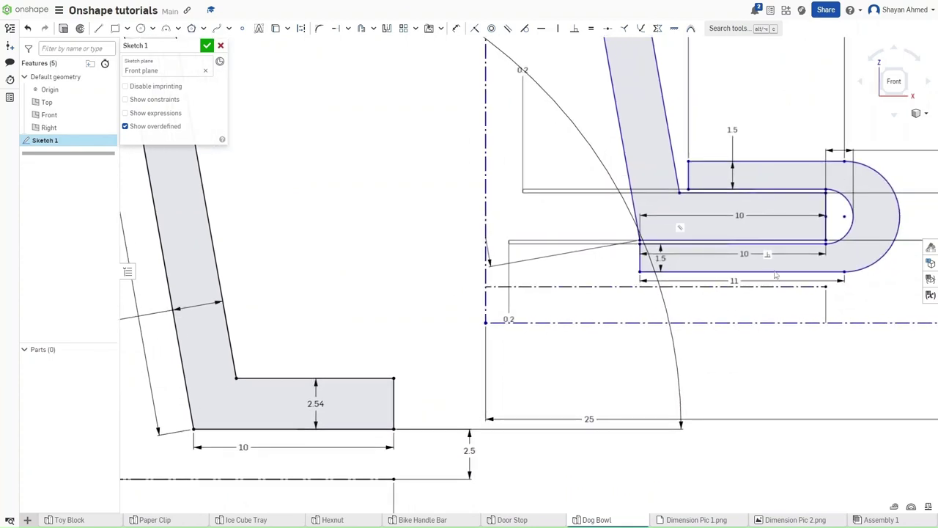
pyautogui.press('g')
pyautogui.click(193, 438)
pyautogui.click(384, 458)
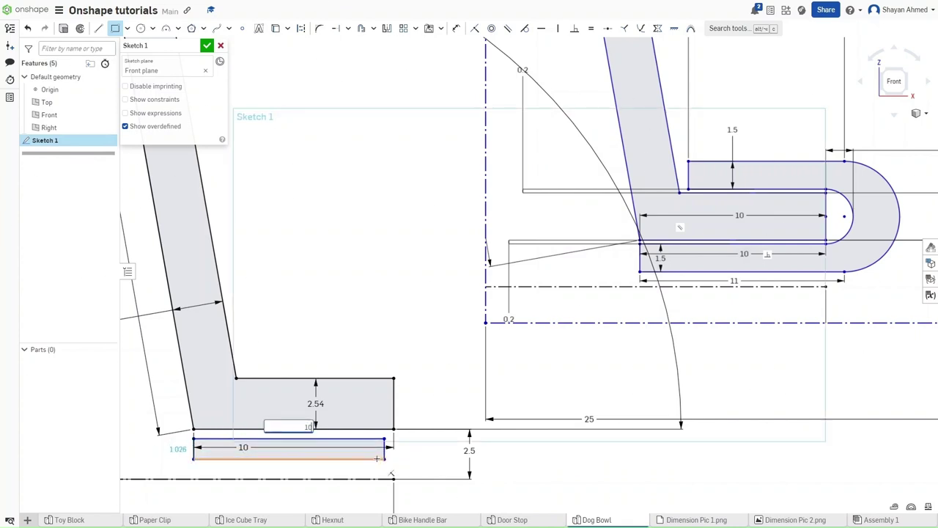
pyautogui.write('10')
pyautogui.press('Tab')
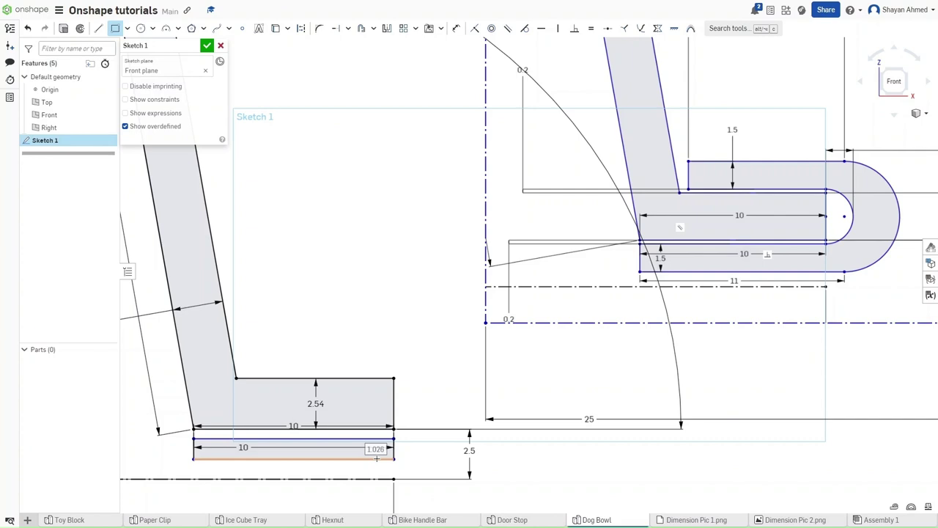
pyautogui.write('1.5')
pyautogui.press('Return')
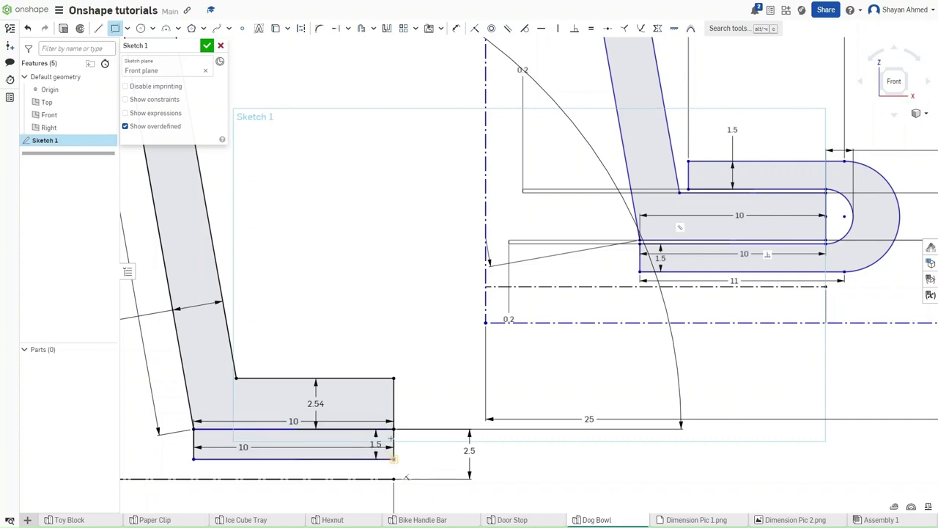
pyautogui.press('Escape')
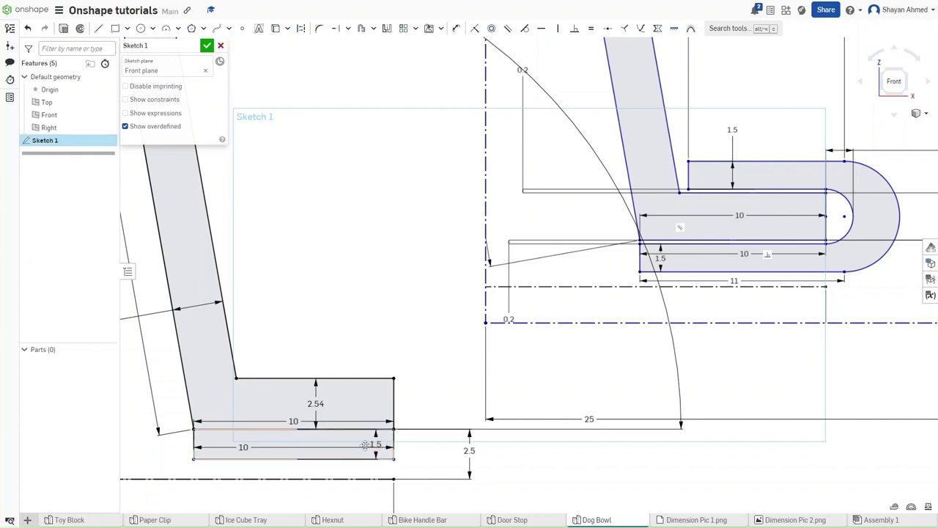
# Set the gap between the foot's underside and the rectangle's upper edge to 0.2 mm and place the dimension beside the rectangle.
pyautogui.press('u')
pyautogui.scroll(5, 223, 431)
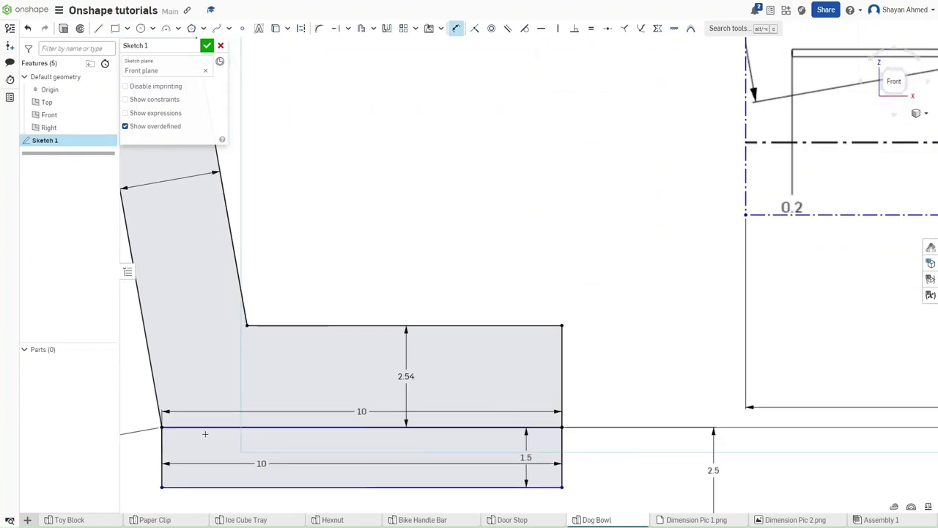
pyautogui.scroll(5, 179, 423)
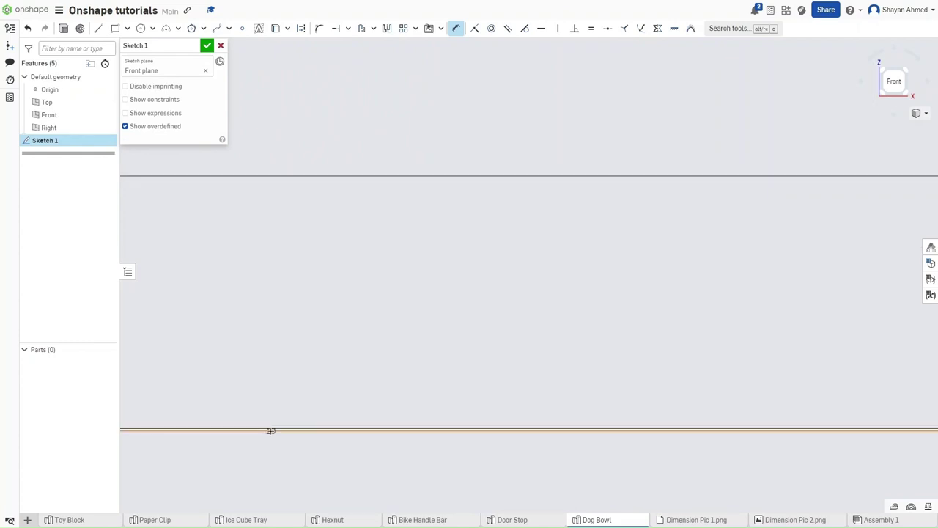
pyautogui.scroll(-4, 270, 430)
pyautogui.scroll(-3, 271, 431)
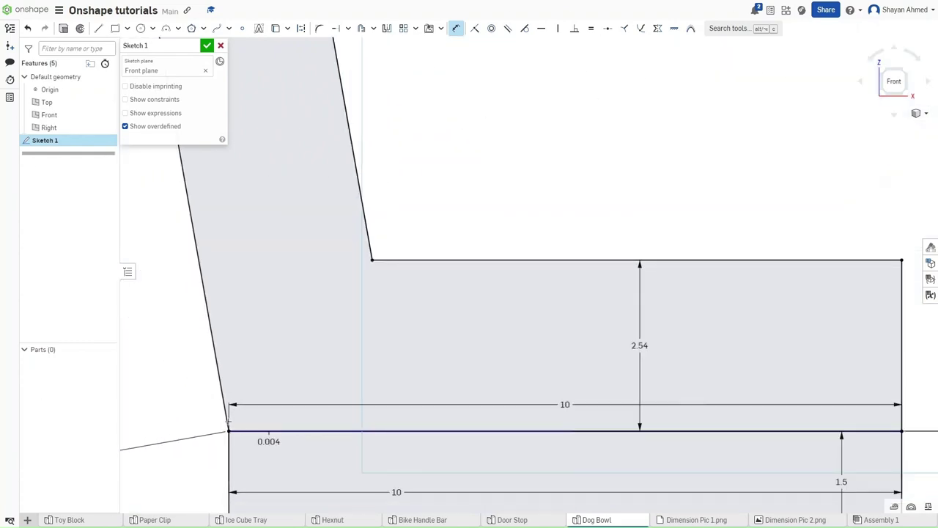
pyautogui.scroll(-5, 222, 418)
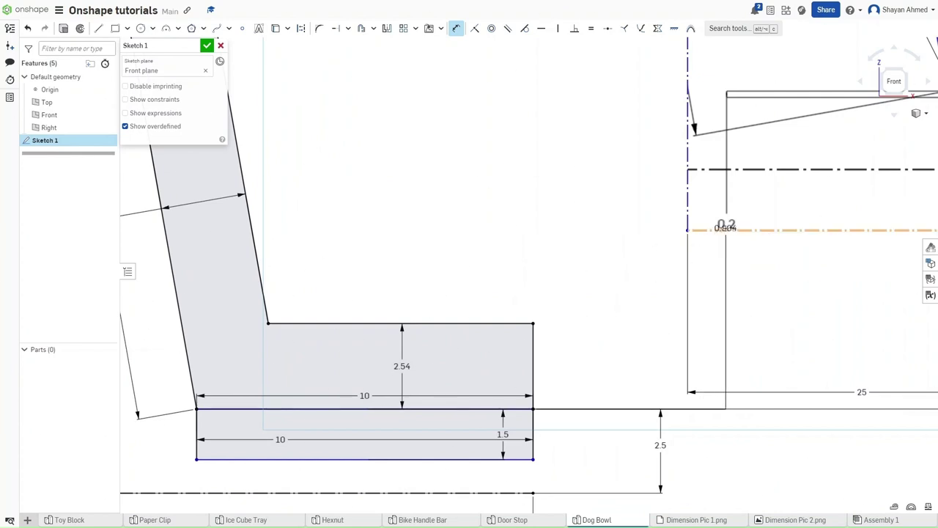
pyautogui.click(180, 422)
pyautogui.press('BackSpace')
pyautogui.write('2')
pyautogui.press('Return')
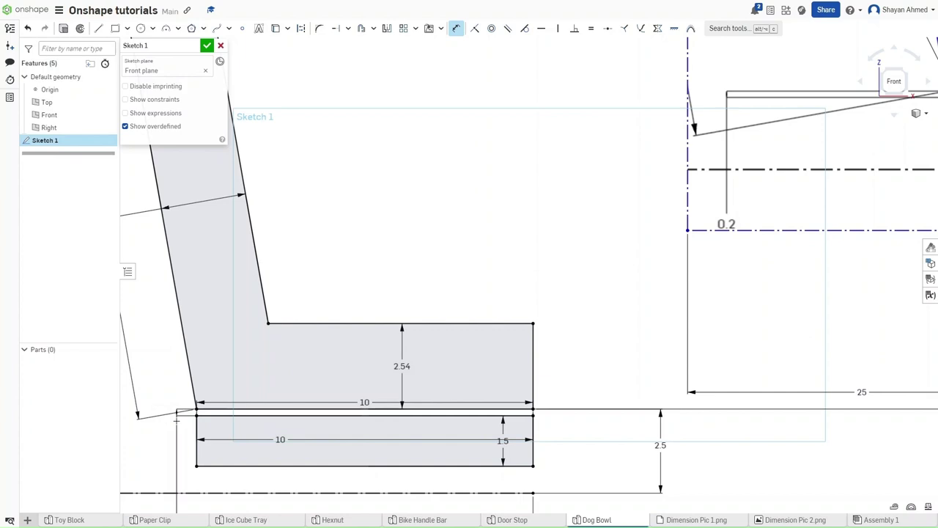
pyautogui.scroll(-5, 282, 423)
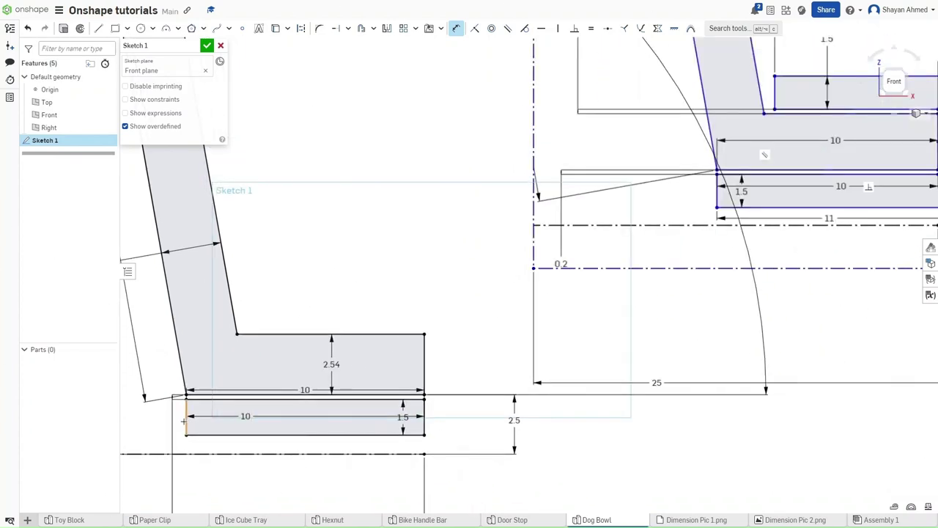
pyautogui.scroll(-4, 250, 423)
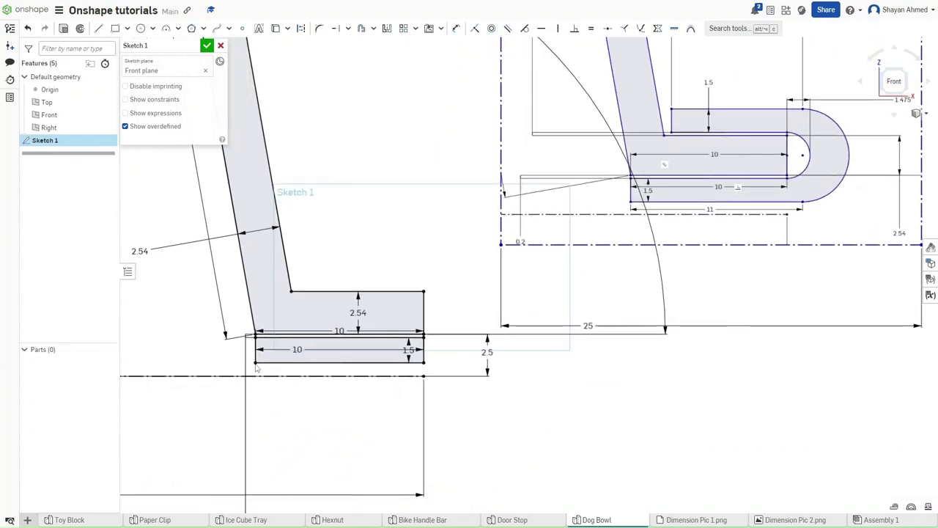
pyautogui.scroll(-5, 251, 423)
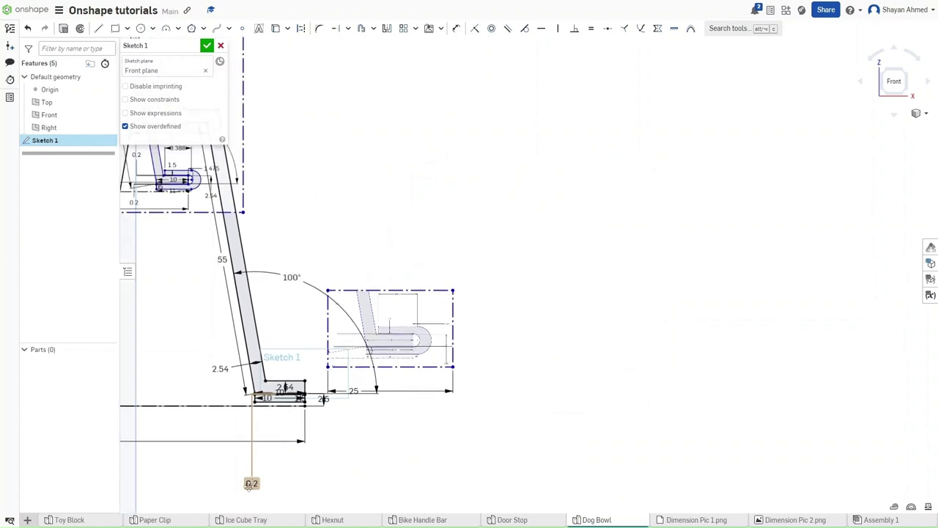
# Delete the outer vertical edge of the thin rectangle below the foot.
pyautogui.scroll(10, 242, 403)
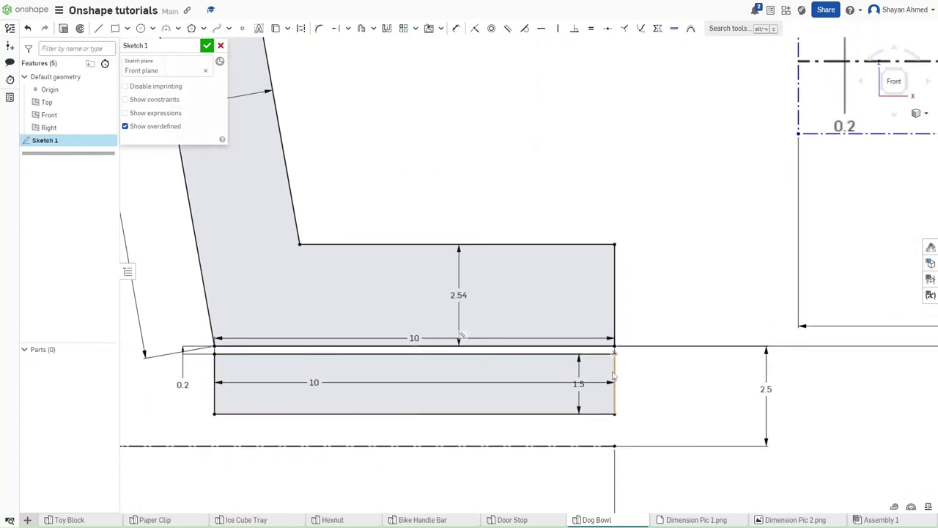
pyautogui.click(611, 374)
pyautogui.press('Delete')
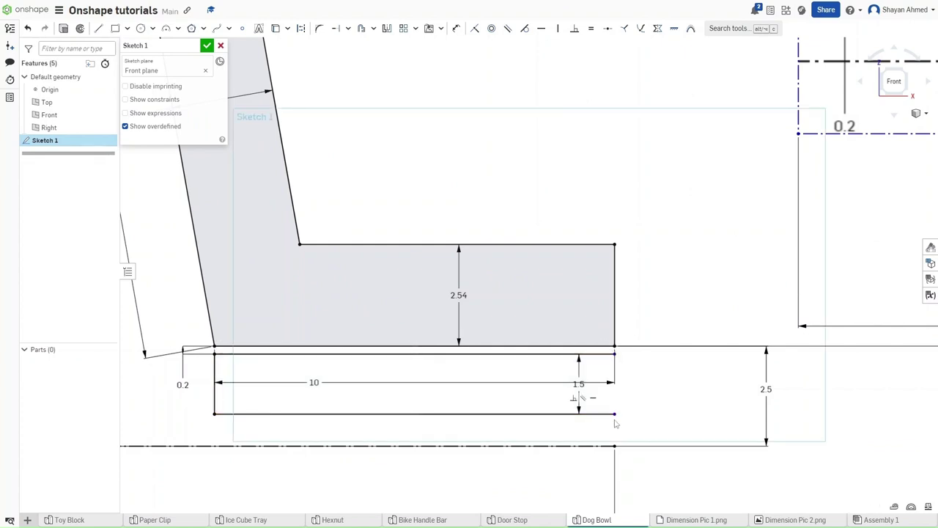
# Extend the open rectangle's lower line outward past the foot's end and set its length to 11 mm.
pyautogui.moveTo(615, 416); pyautogui.dragTo(641, 417)
pyautogui.press('d')
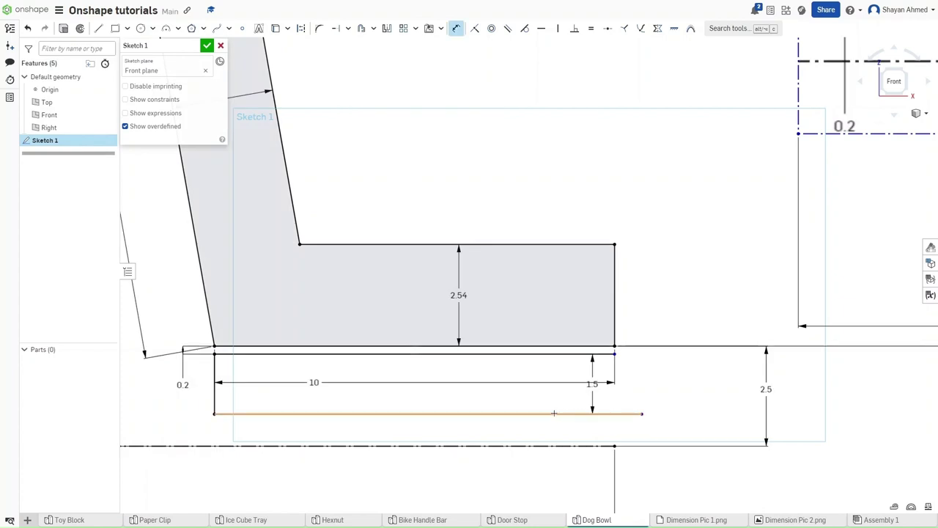
pyautogui.click(541, 405)
pyautogui.click(528, 399)
pyautogui.write('11')
pyautogui.press('Return')
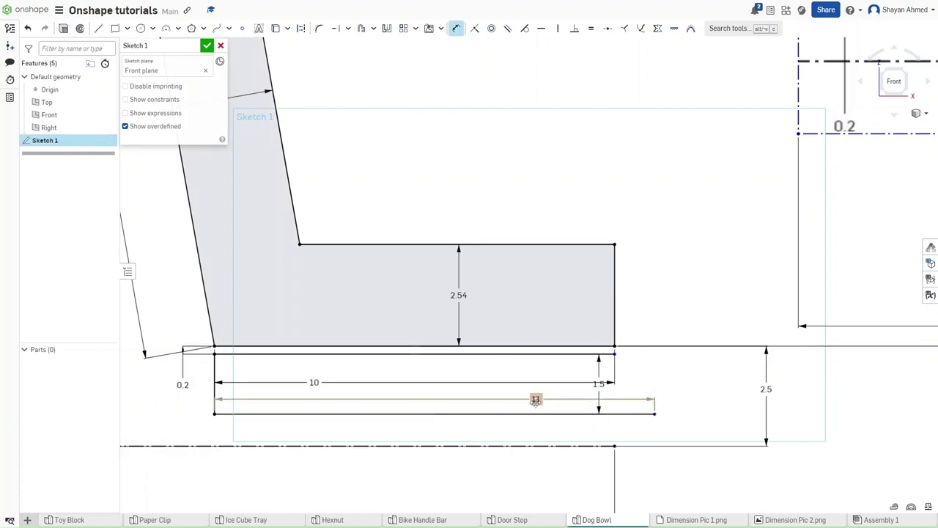
# Following the foot detail image, draw an 8.388 mm by 1.5 mm rectangle just above the foot's upper edge.
pyautogui.moveTo(535, 401); pyautogui.dragTo(469, 462, button='middle')
pyautogui.scroll(-5, 494, 254)
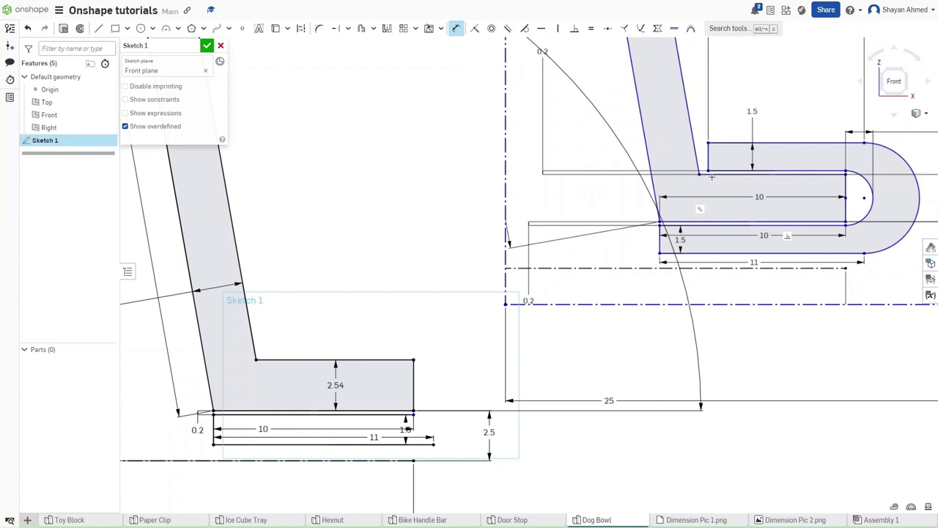
pyautogui.moveTo(710, 178); pyautogui.dragTo(584, 275, button='middle')
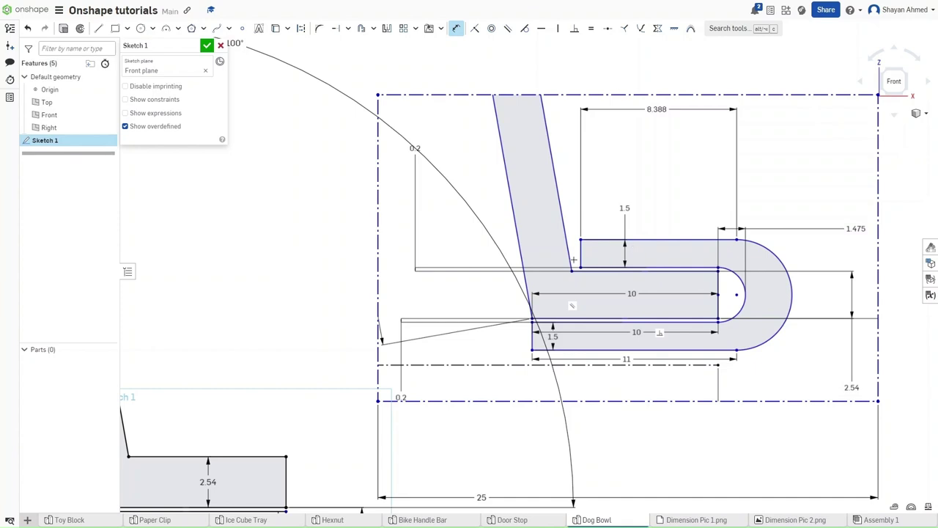
pyautogui.scroll(5, 736, 293)
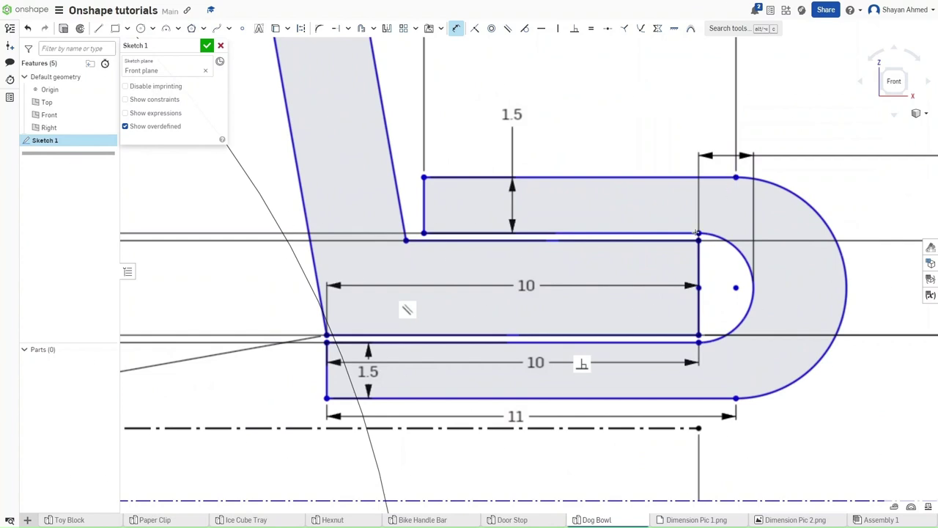
pyautogui.scroll(-5, 622, 241)
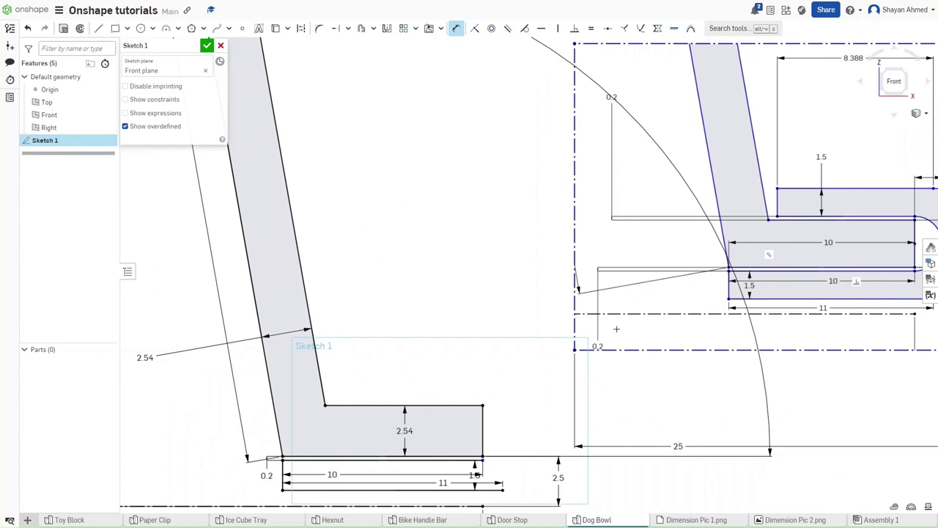
pyautogui.press('g')
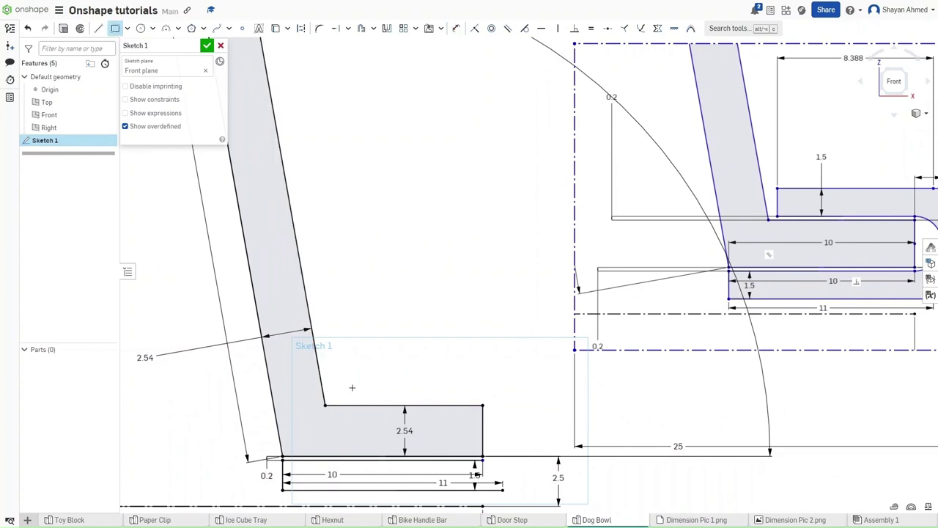
pyautogui.click(333, 367)
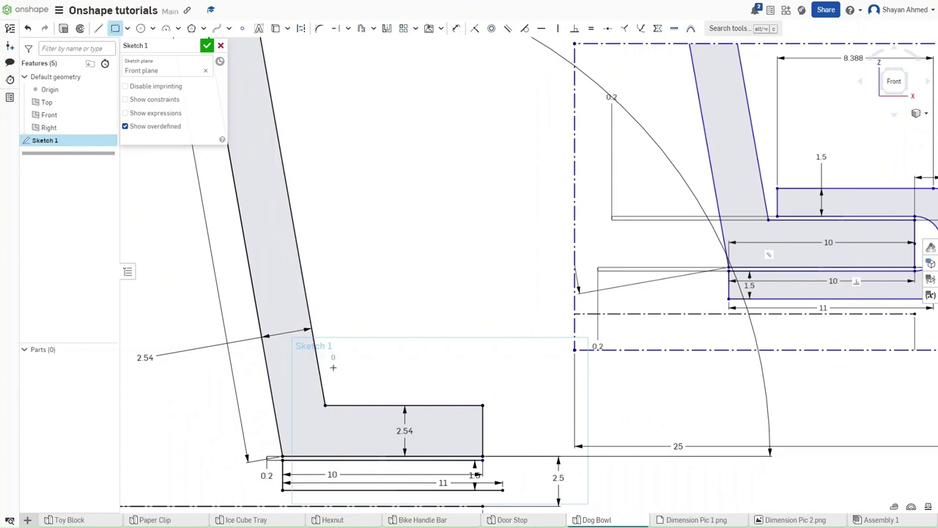
pyautogui.click(523, 391)
pyautogui.scroll(-2, 471, 362)
pyautogui.scroll(2, 424, 384)
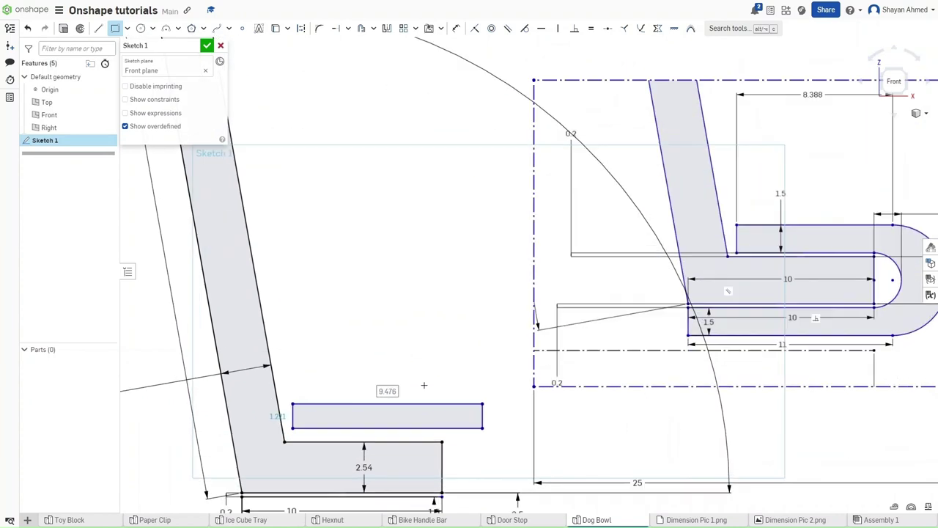
pyautogui.write('8.388')
pyautogui.press('Return')
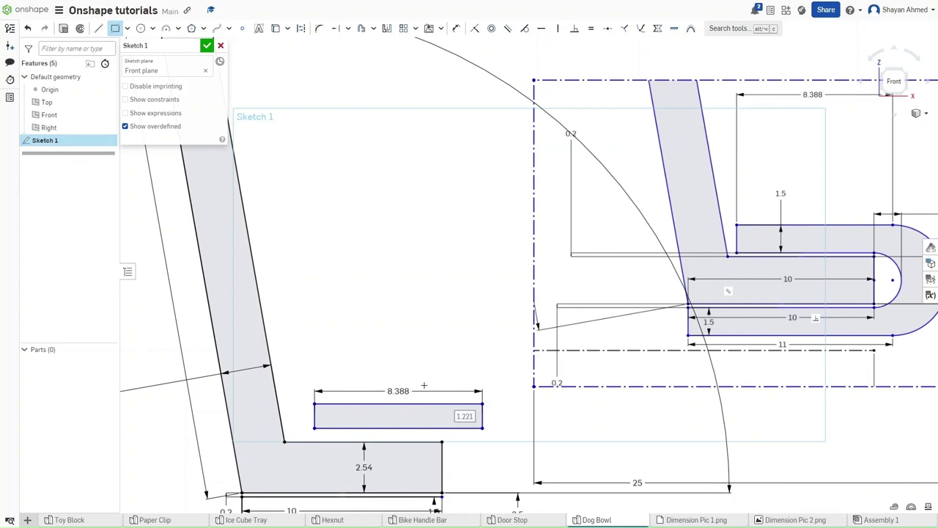
pyautogui.write('1')
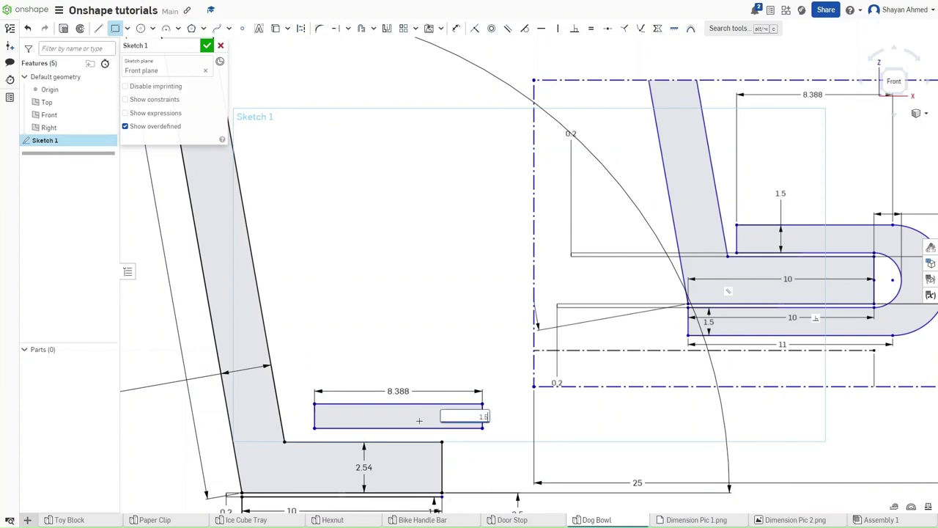
pyautogui.write('.5')
pyautogui.press('Return')
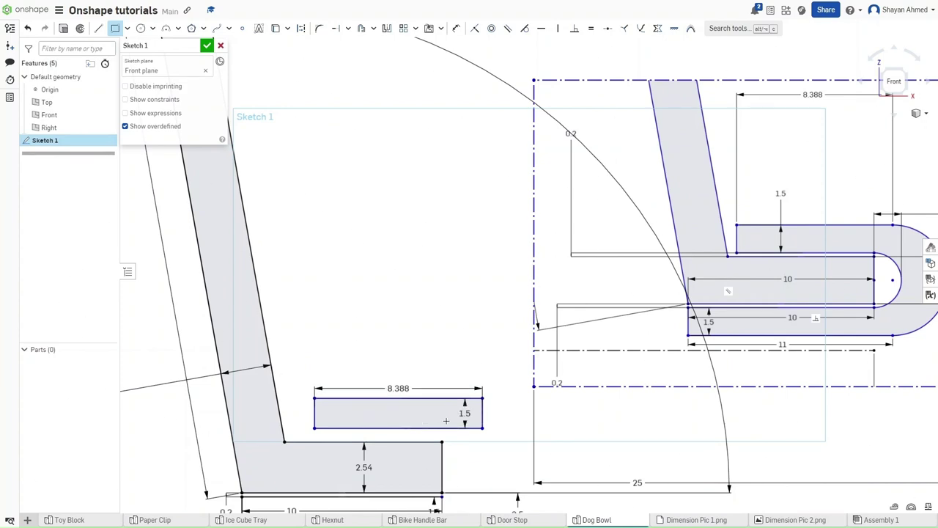
# Shift the upper rectangle slightly toward the bowl wall and set its gap above the foot's upper edge to 0.2 mm.
pyautogui.press('Escape')
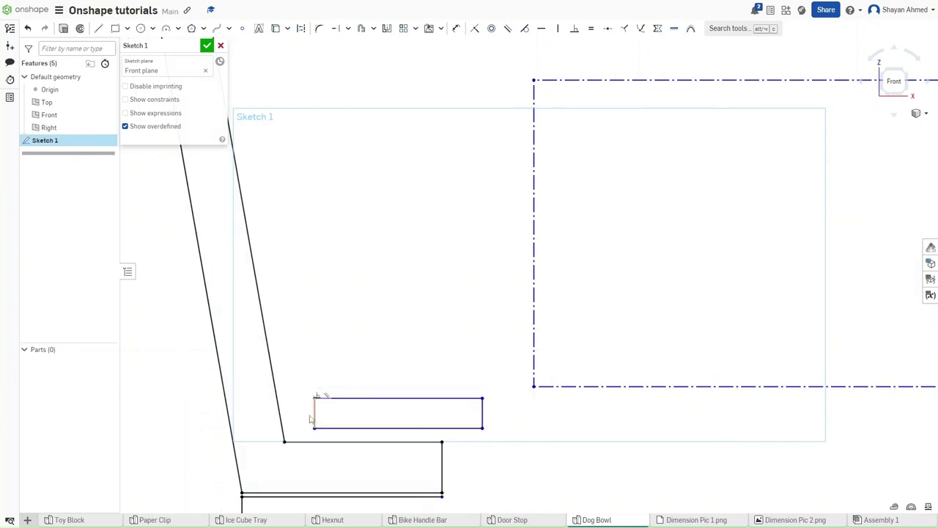
pyautogui.moveTo(311, 419); pyautogui.dragTo(298, 420)
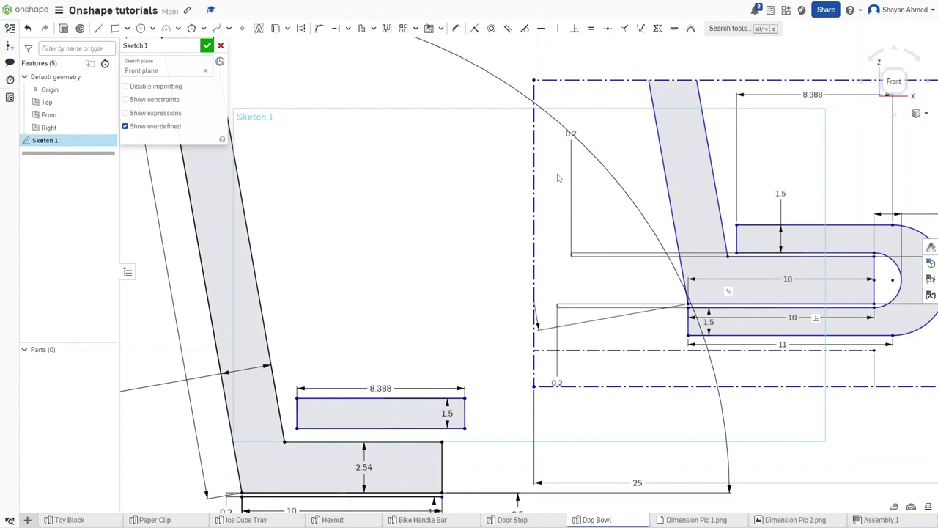
pyautogui.press('u')
pyautogui.click(334, 440)
pyautogui.click(323, 429)
pyautogui.click(326, 437)
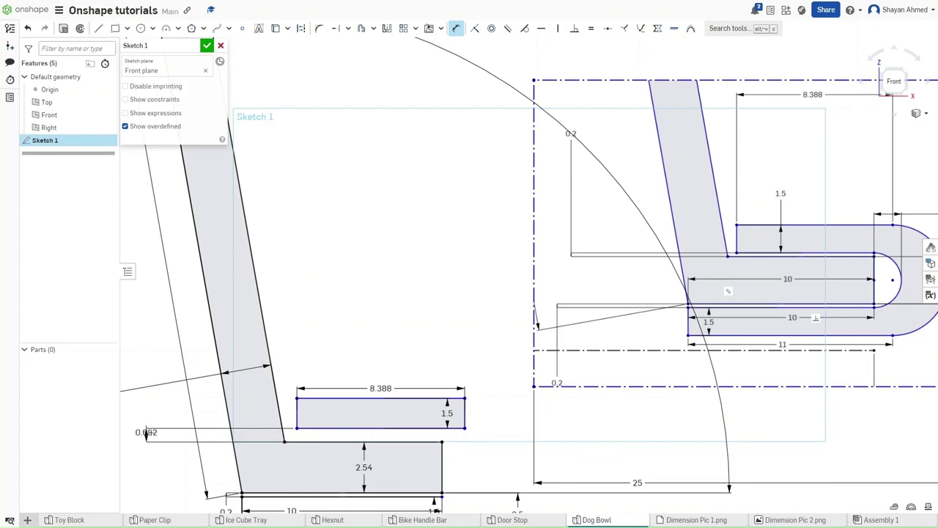
pyautogui.click(150, 432)
pyautogui.write('0.2')
pyautogui.press('Return')
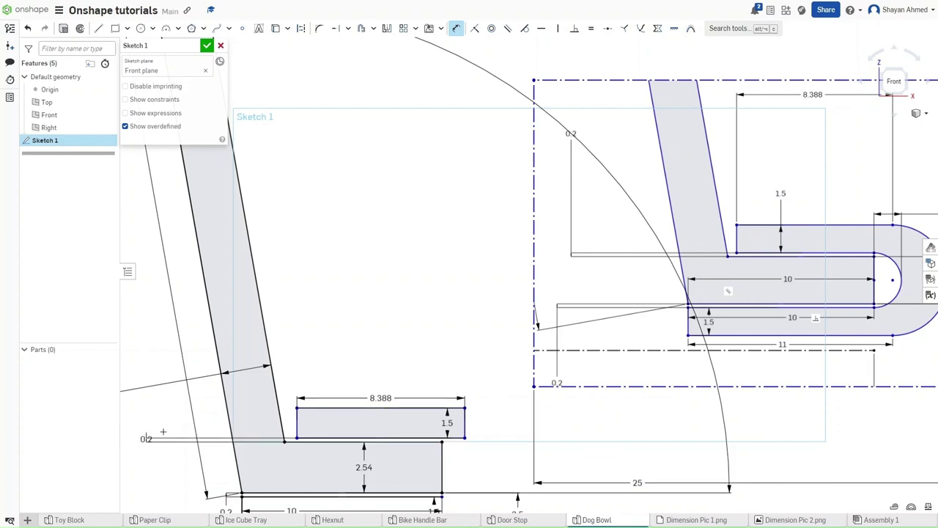
pyautogui.press('Escape')
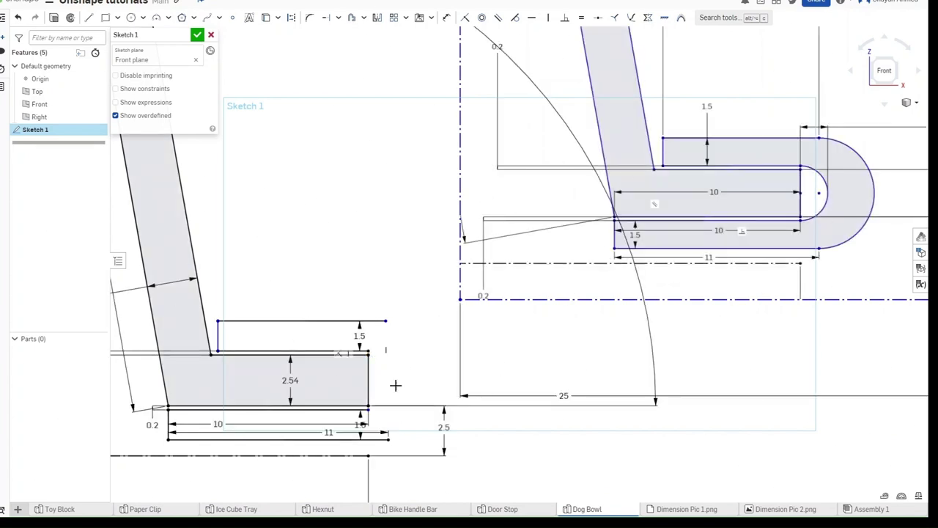
# Draw a three-point arc of about 1.47 mm radius bulging outward between the strip's inner line ends at the foot's end.
pyautogui.press('a')
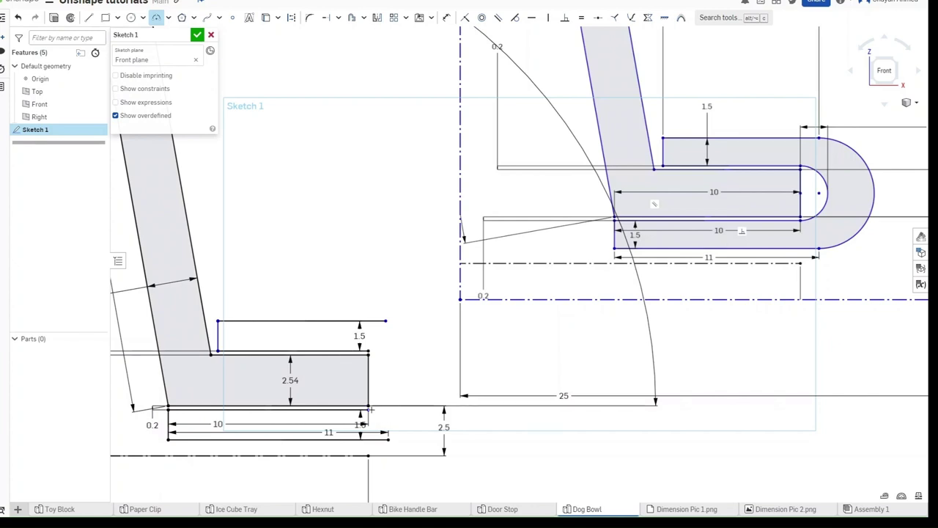
pyautogui.click(368, 405)
pyautogui.click(367, 351)
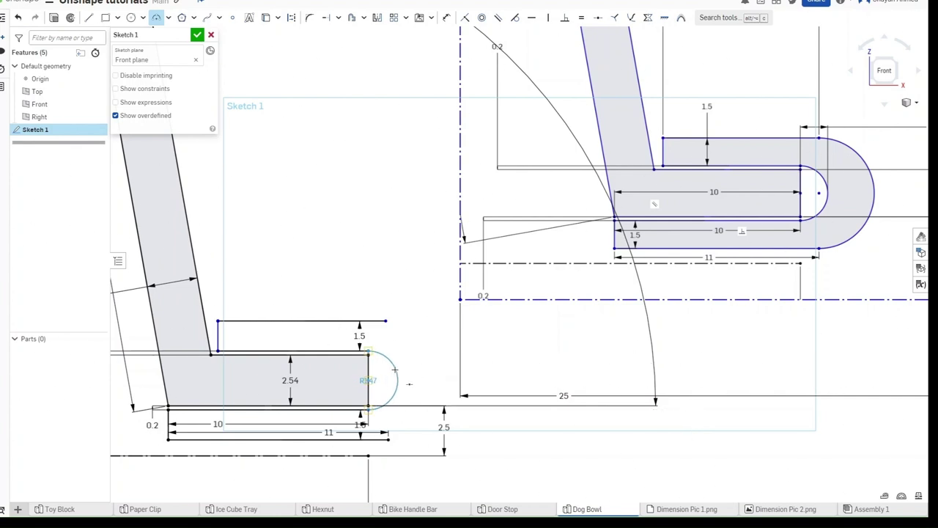
pyautogui.click(394, 369)
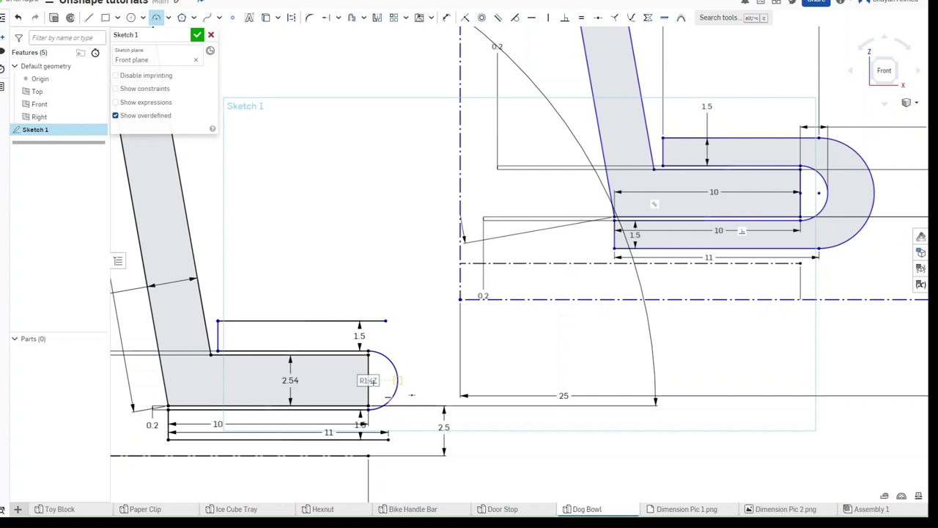
pyautogui.press('Escape')
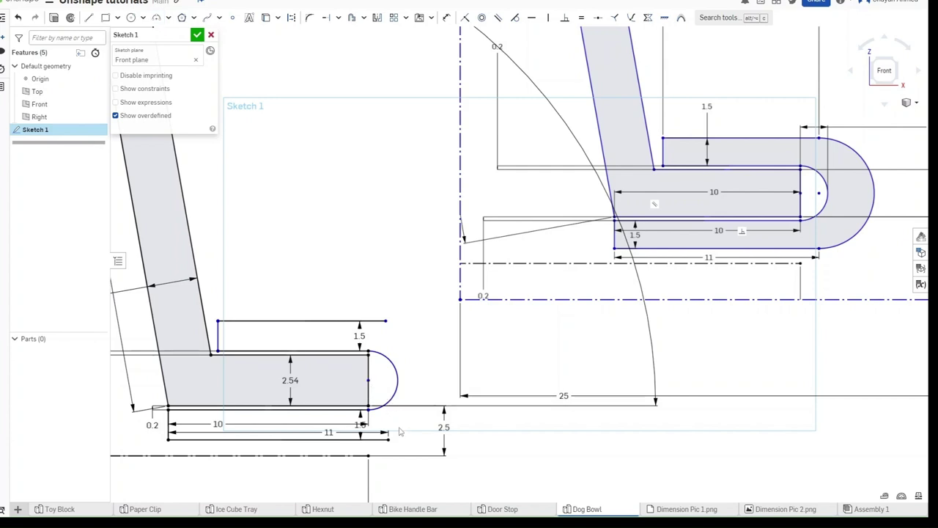
# Draw a larger three-point arc bulging outward between the ends of the strip's lower and upper outer lines, closing the strip profile.
pyautogui.press('a')
pyautogui.scroll(-2, 401, 426)
pyautogui.moveTo(406, 424); pyautogui.dragTo(402, 424, button='middle')
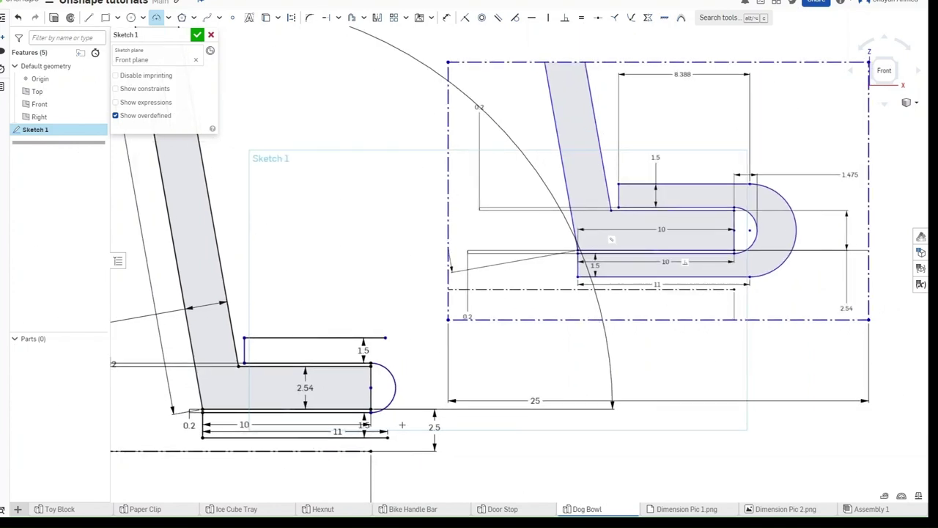
pyautogui.click(387, 437)
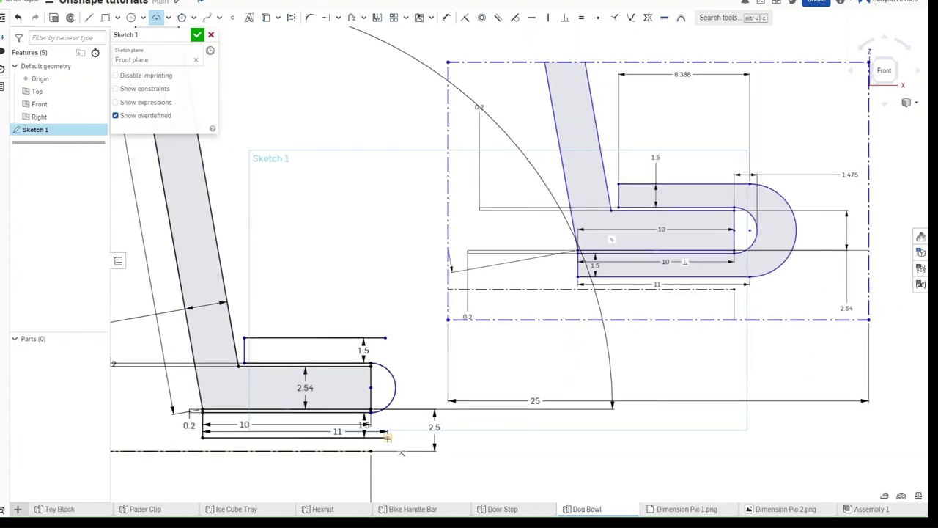
pyautogui.click(386, 338)
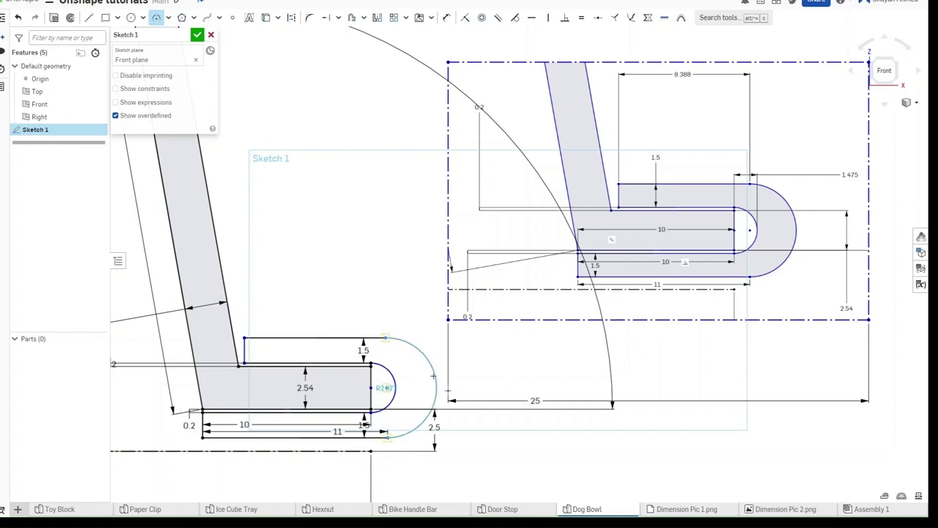
pyautogui.click(433, 376)
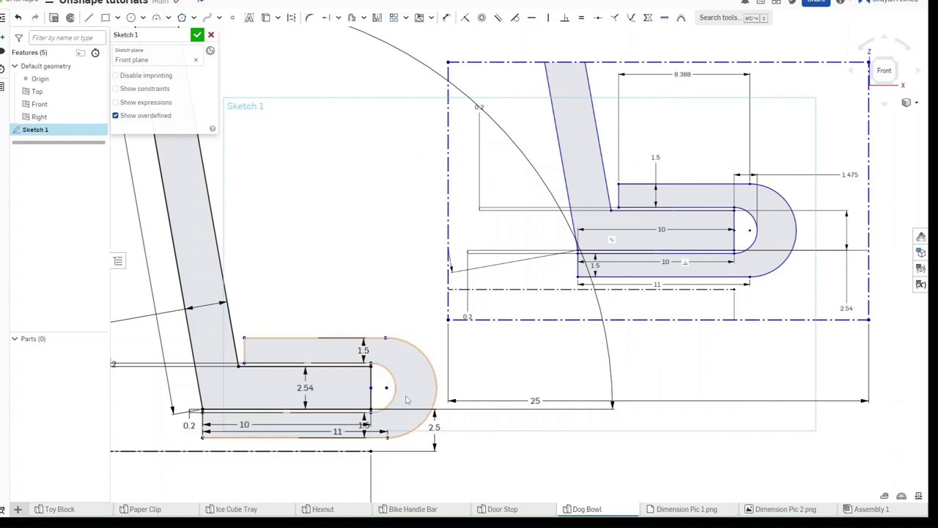
# Set the horizontal distance from the foot's end edge to the inner arc's outermost point to 1.475 mm.
pyautogui.scroll(5, 384, 388)
pyautogui.scroll(-3, 410, 388)
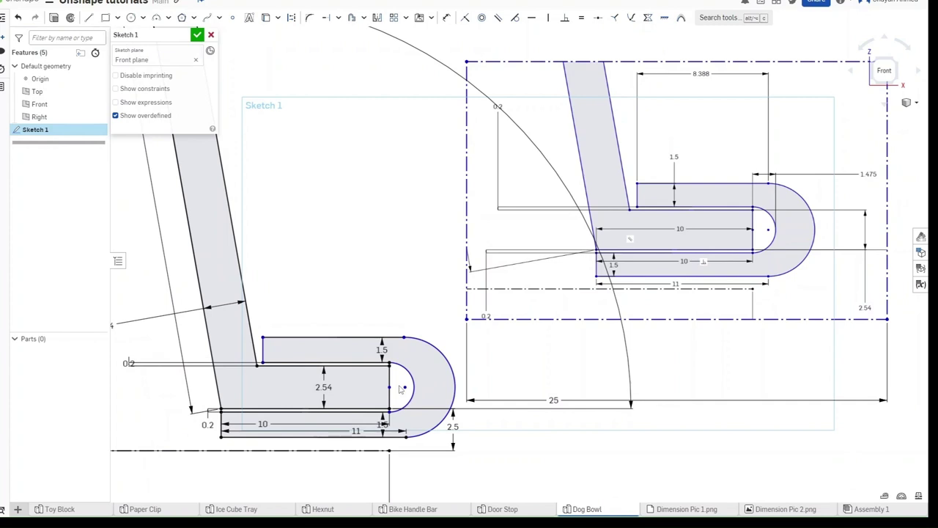
pyautogui.press('u')
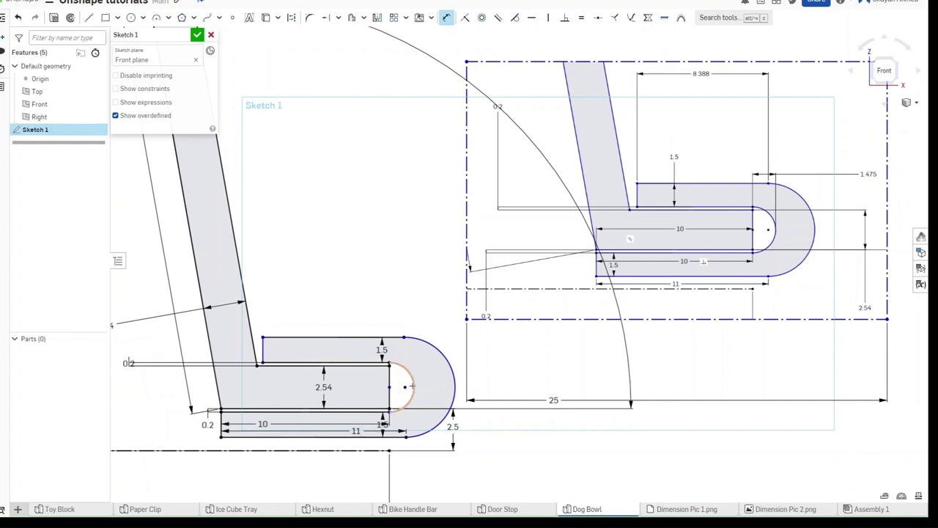
pyautogui.click(412, 387)
pyautogui.click(414, 279)
pyautogui.click(453, 283)
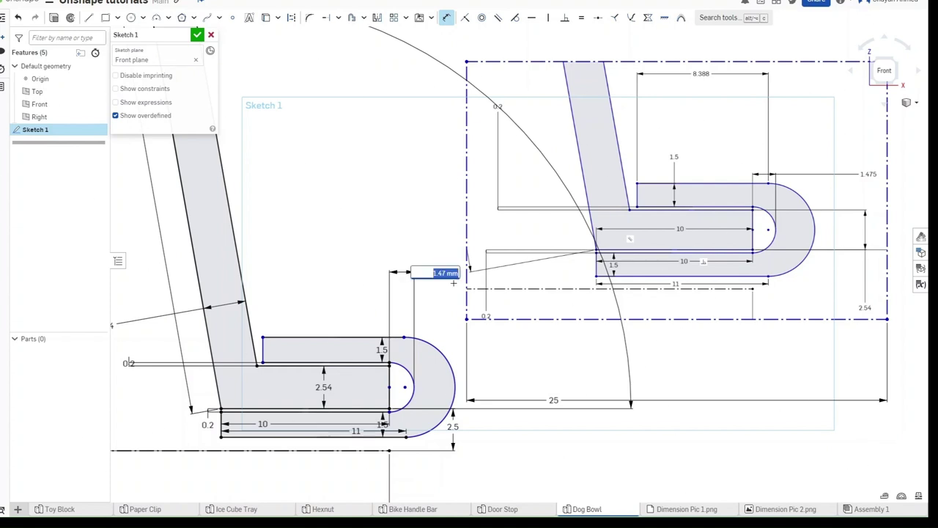
pyautogui.write('1.475')
pyautogui.press('Return')
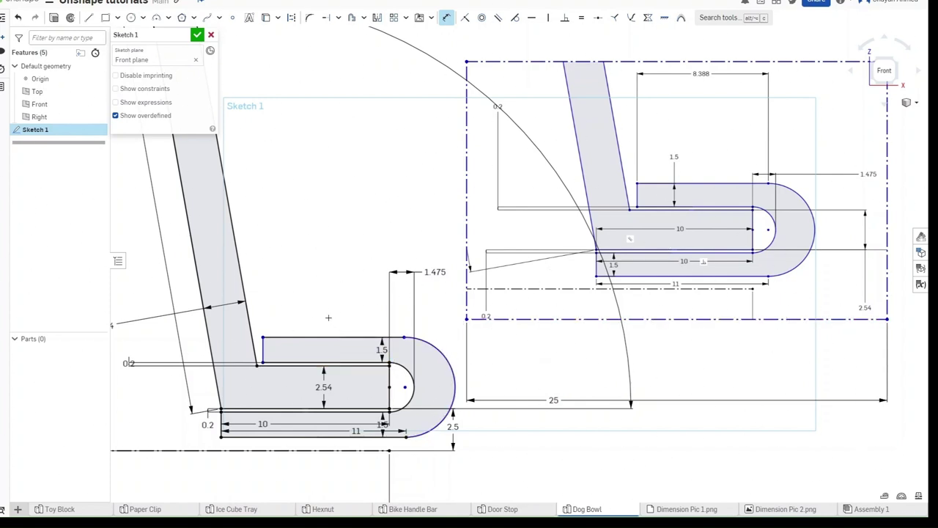
# Revolve the Sketch 1 faces as new solids through a full turn around the short vertical sketch edge at the origin.
pyautogui.scroll(-6, 460, 315)
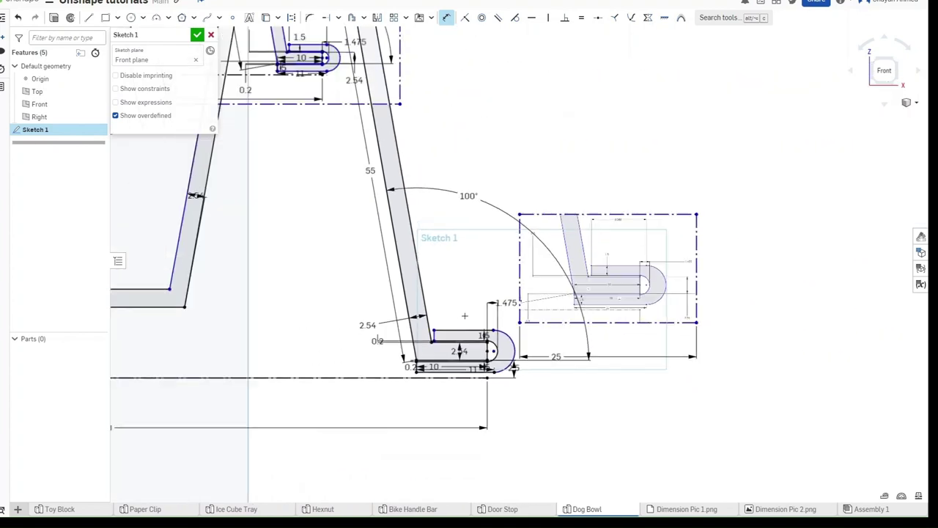
pyautogui.press('f')
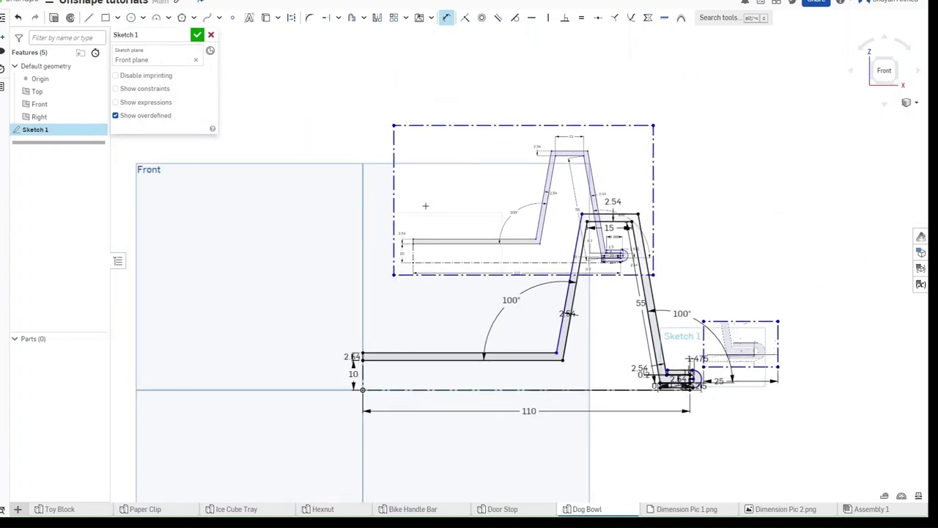
pyautogui.press('Escape')
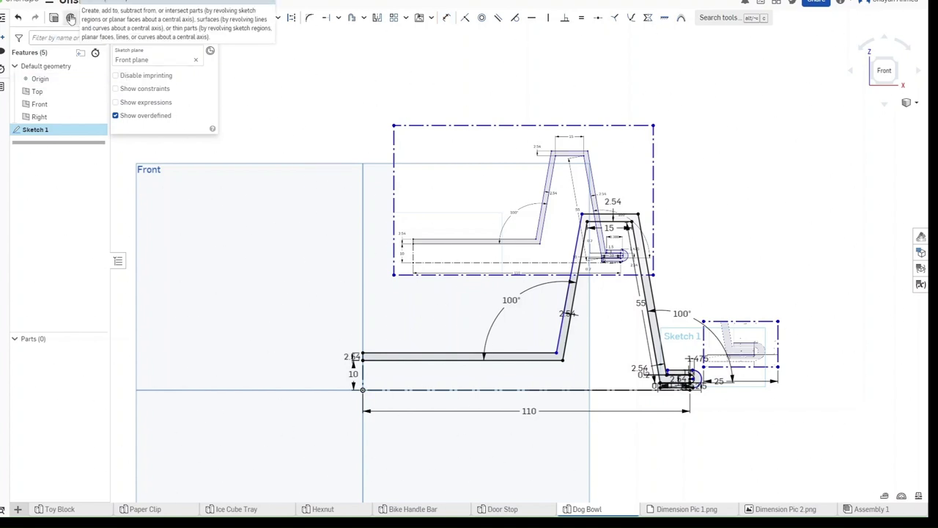
pyautogui.hotkey('shift', 'w')
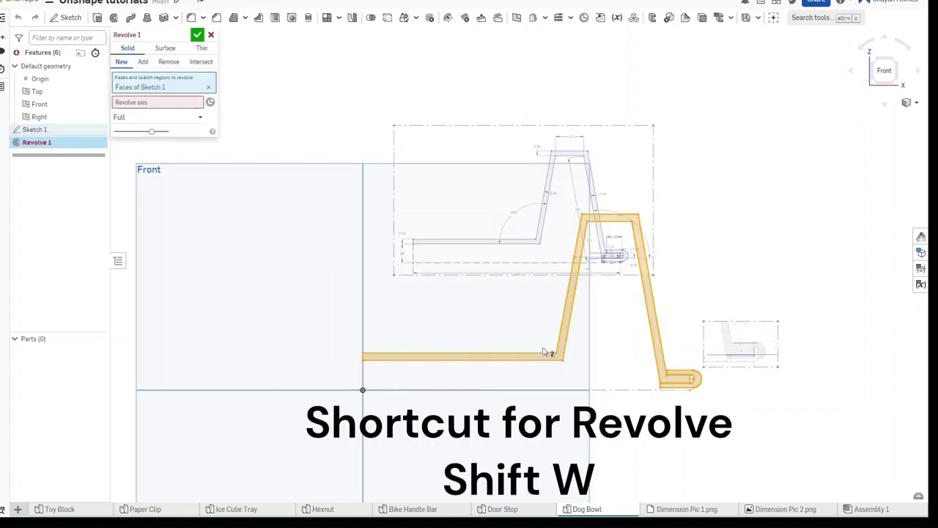
pyautogui.click(157, 103)
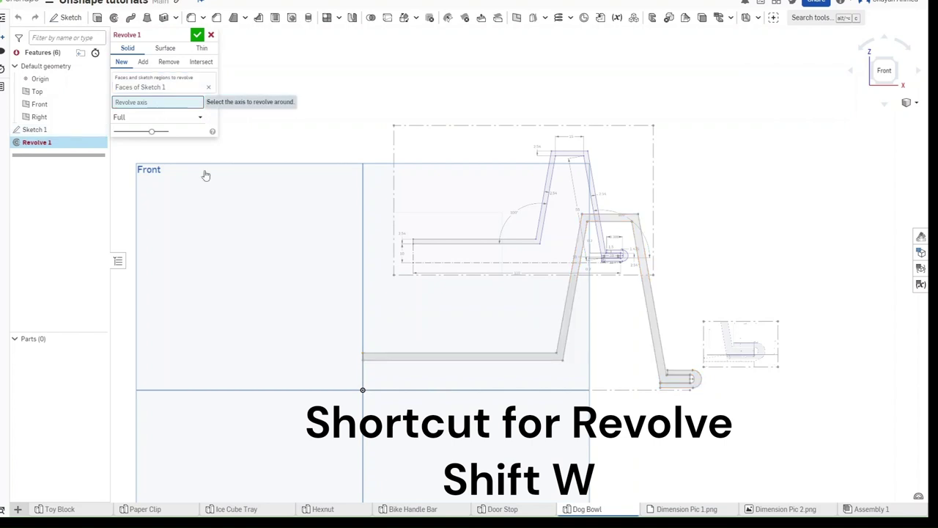
pyautogui.click(364, 379)
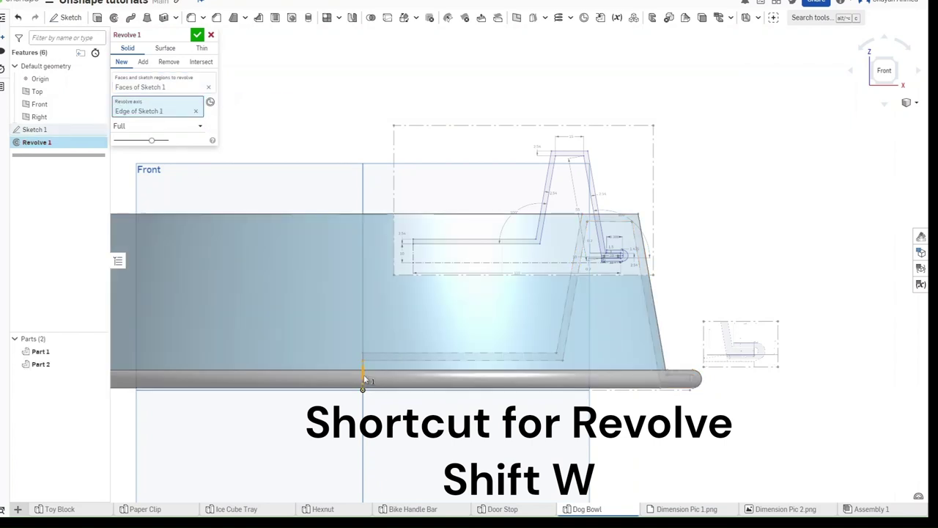
pyautogui.moveTo(364, 381); pyautogui.dragTo(435, 400, button='middle')
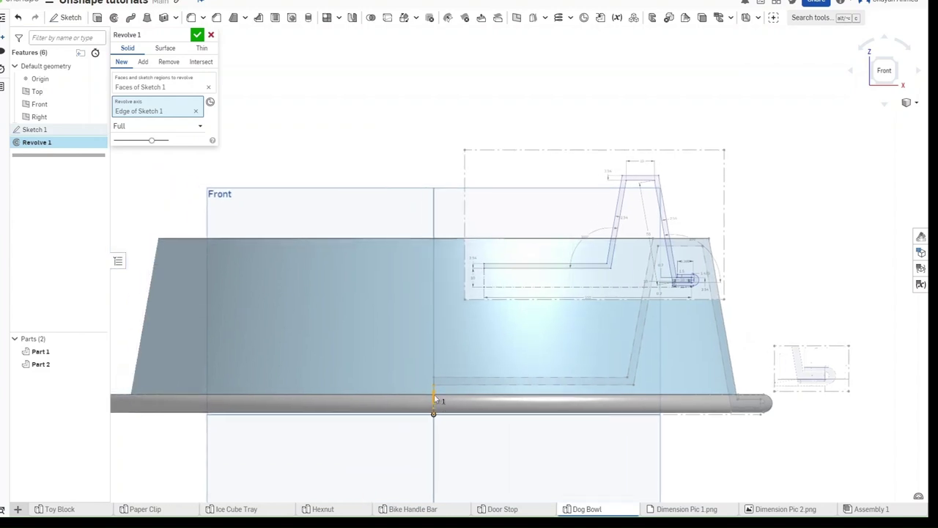
pyautogui.hotkey('shift', '7')
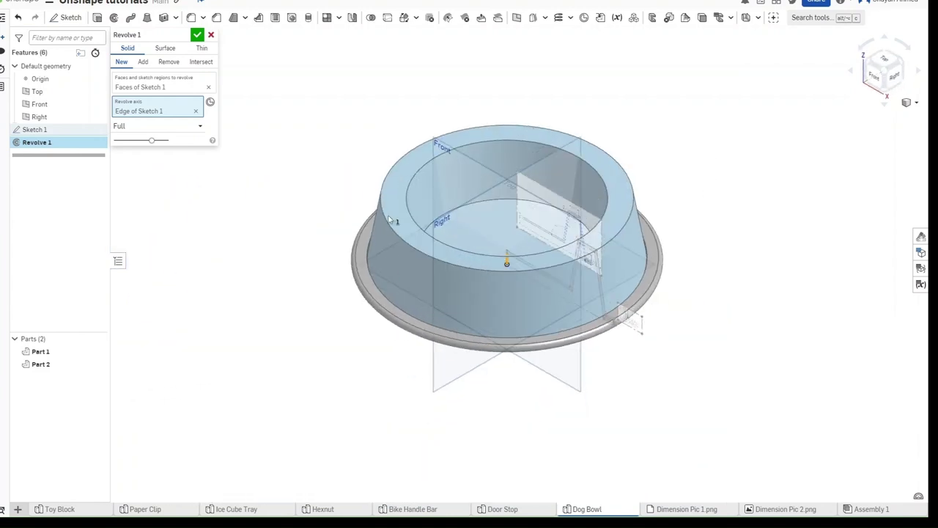
pyautogui.click(196, 34)
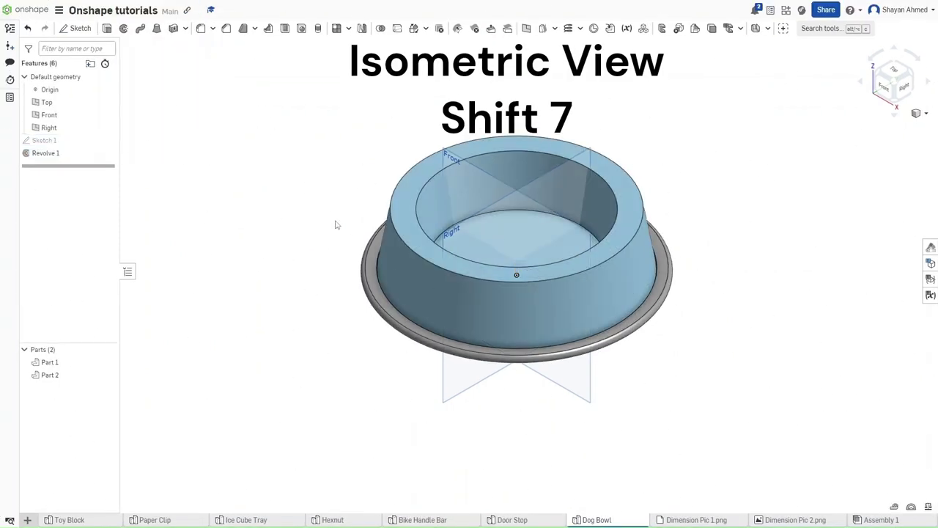
# Fillet six circular edges on the bowl's rim, floor, outer wall base and foot strip with a 1 mm radius.
pyautogui.moveTo(337, 224); pyautogui.dragTo(308, 247, button='middle')
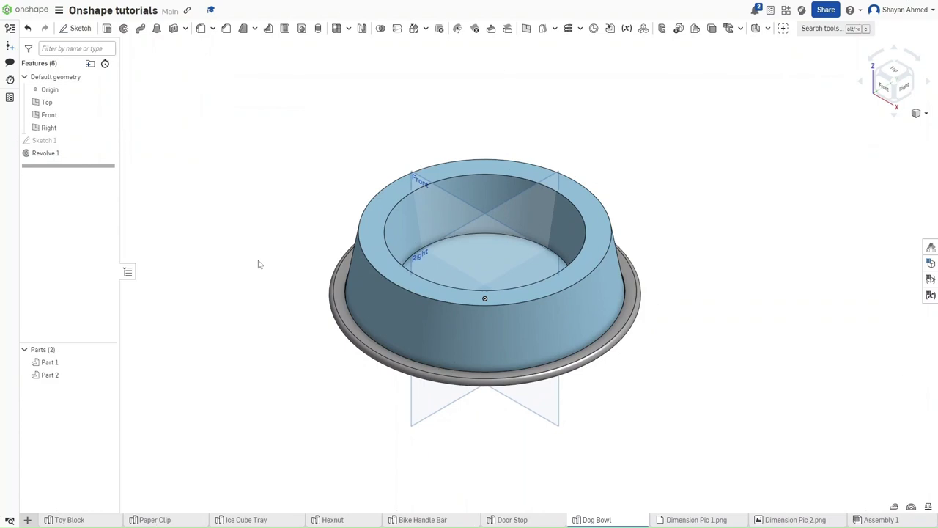
pyautogui.hotkey('shift', 'f')
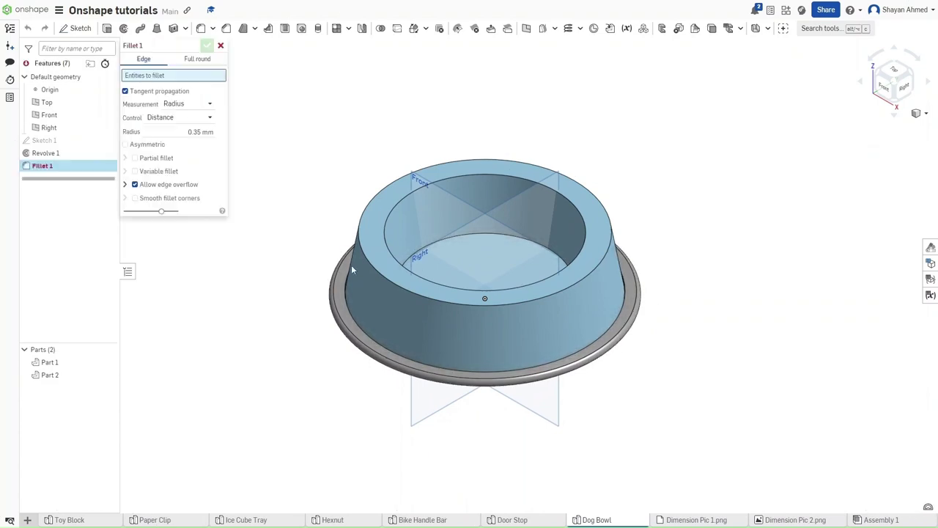
pyautogui.click(361, 252)
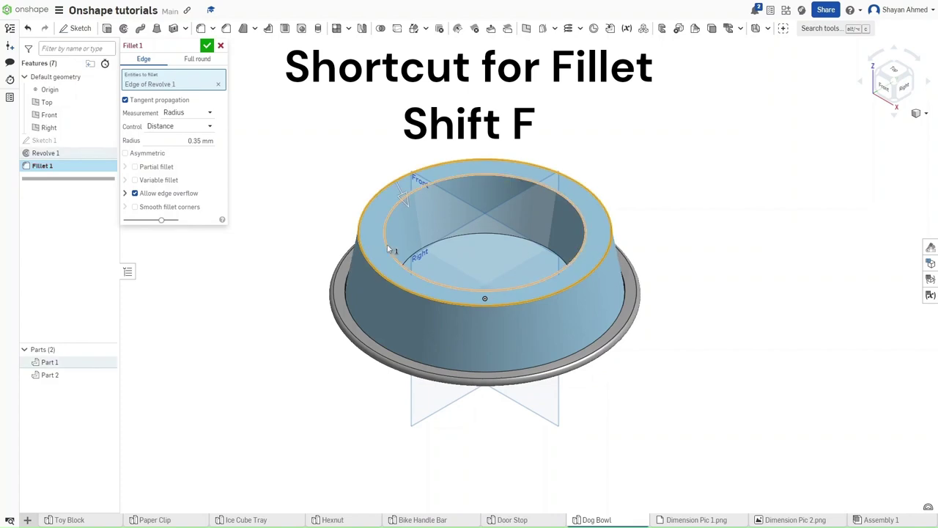
pyautogui.click(415, 255)
pyautogui.click(347, 295)
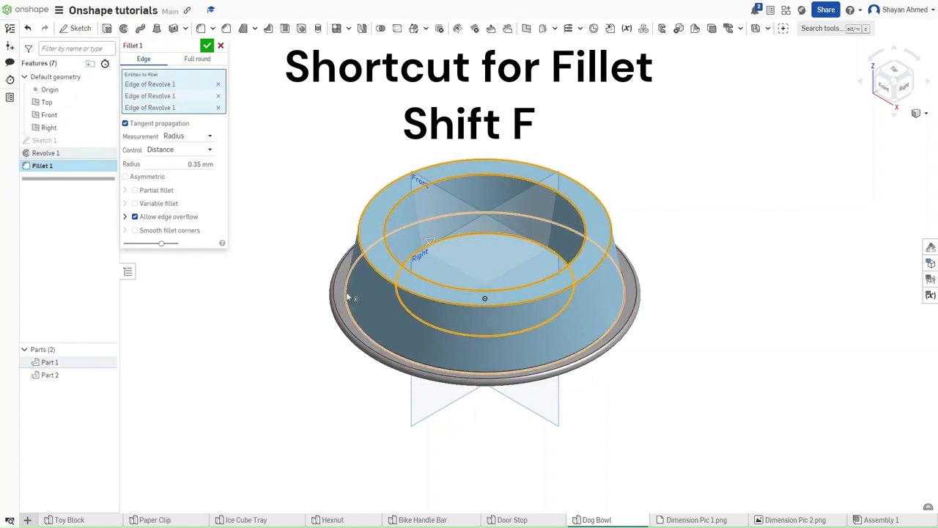
pyautogui.click(343, 299)
pyautogui.click(334, 323)
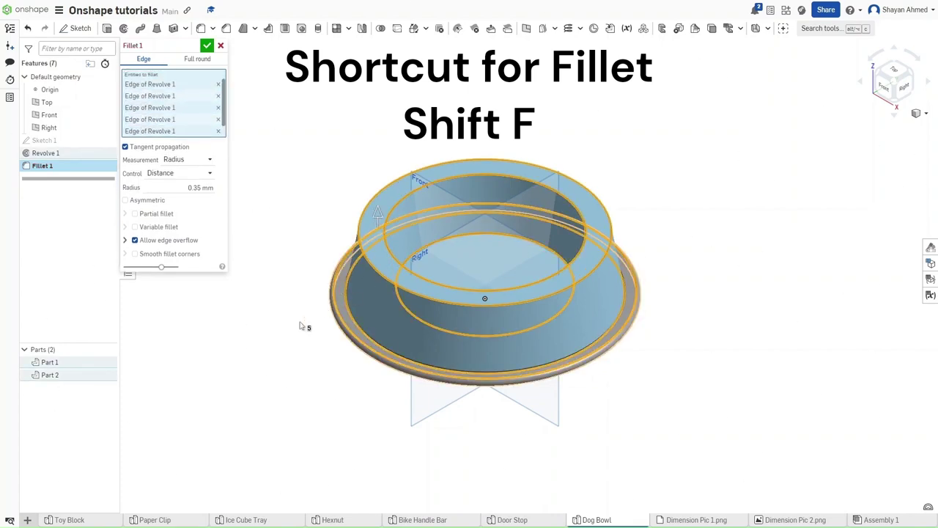
pyautogui.moveTo(330, 387); pyautogui.dragTo(310, 394, button='right')
pyautogui.click(329, 350)
pyautogui.moveTo(321, 373); pyautogui.dragTo(364, 413, button='middle')
pyautogui.click(200, 198)
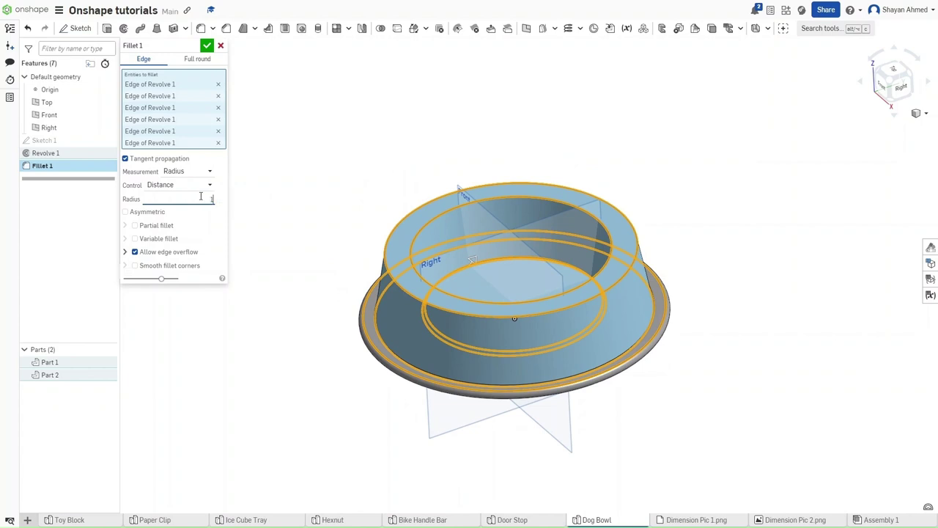
pyautogui.click(200, 198)
pyautogui.press('Return')
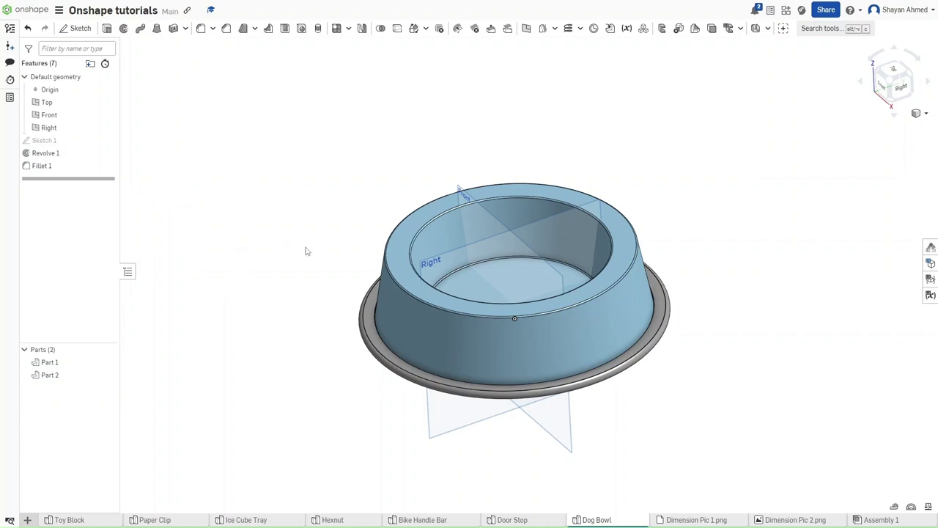
# Assign the Ethylene Propylene Diene Monomer rubber from the Onshape Material Library to the foot strip, Part 2.
pyautogui.hotkey('shift', '7')
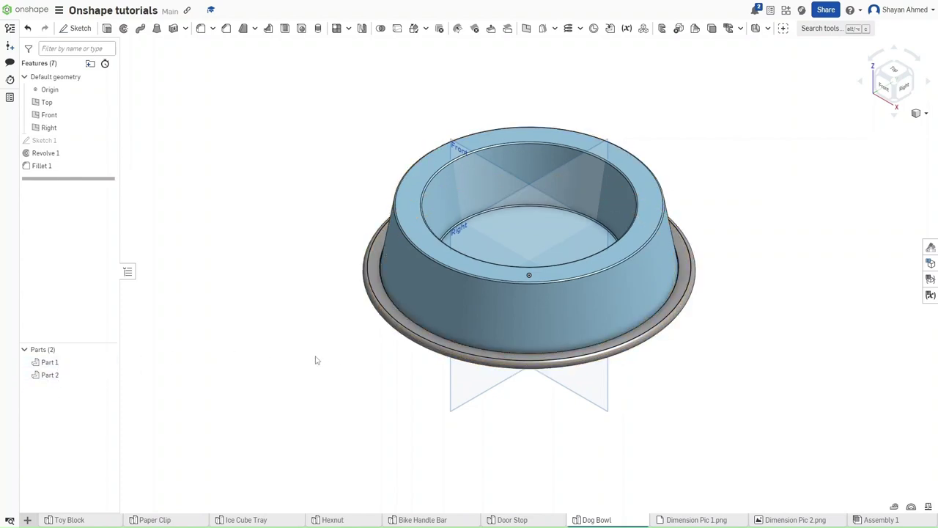
pyautogui.rightClick(60, 379)
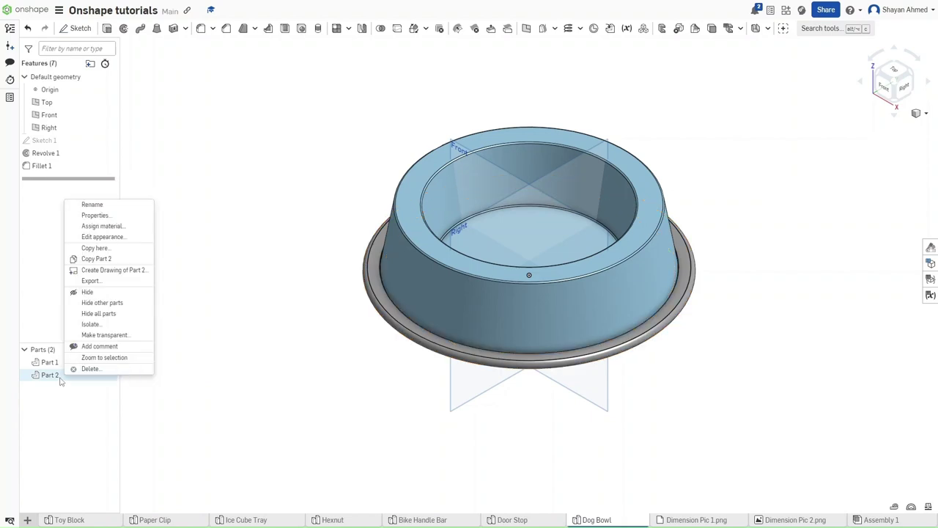
pyautogui.click(103, 226)
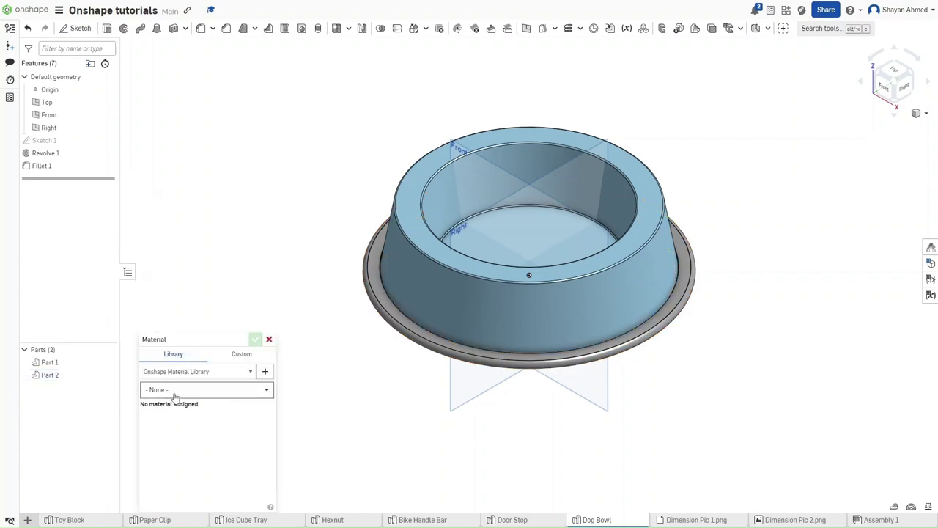
pyautogui.click(175, 395)
pyautogui.write('Ru')
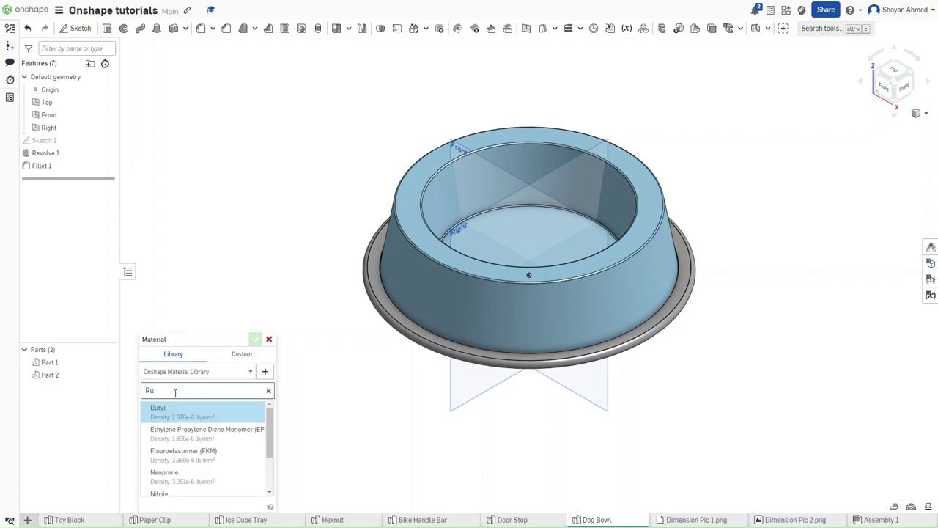
pyautogui.write('n')
pyautogui.press('BackSpace')
pyautogui.write('bber')
pyautogui.click(213, 435)
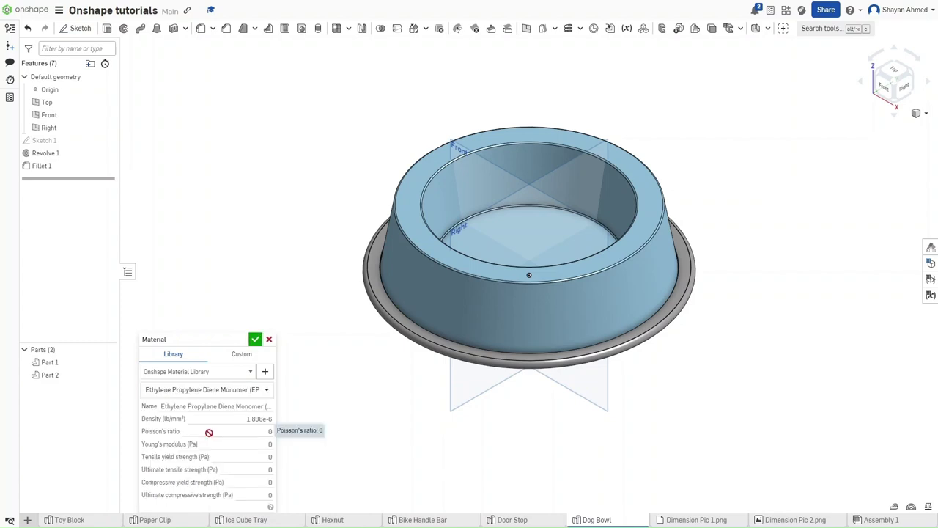
pyautogui.click(254, 339)
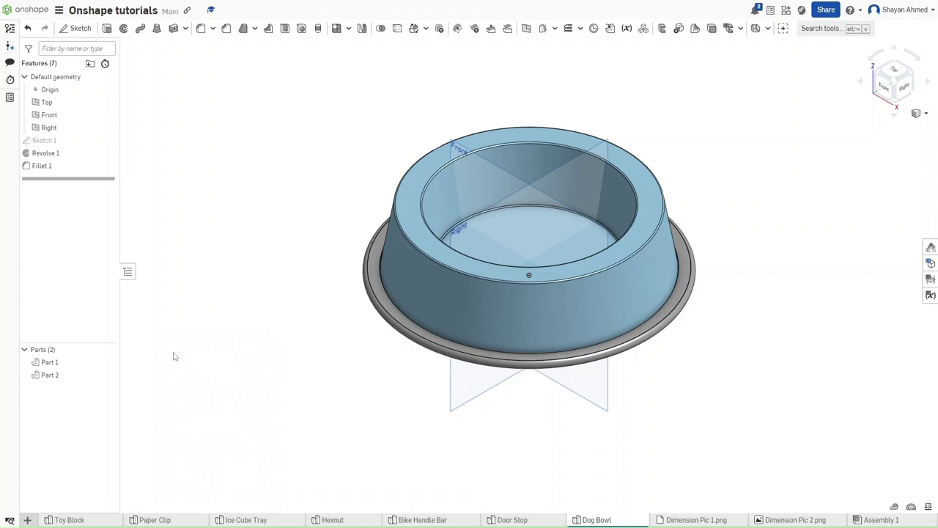
# Change the appearance colour of the foot strip, Part 2, to black (000000).
pyautogui.rightClick(71, 375)
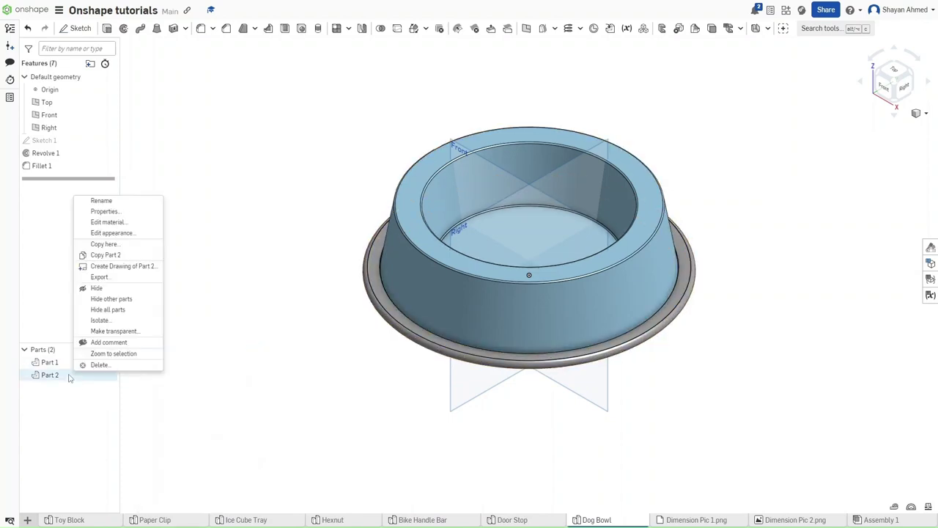
pyautogui.click(116, 233)
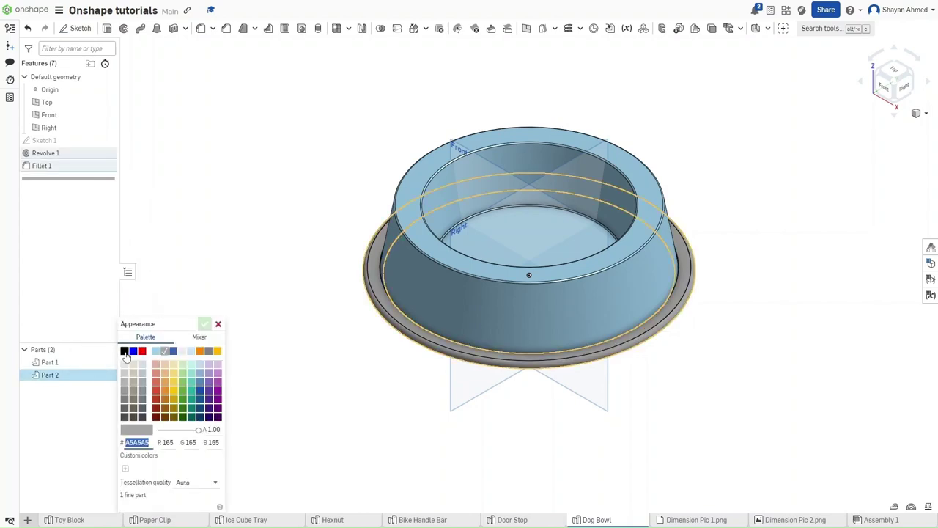
pyautogui.click(124, 350)
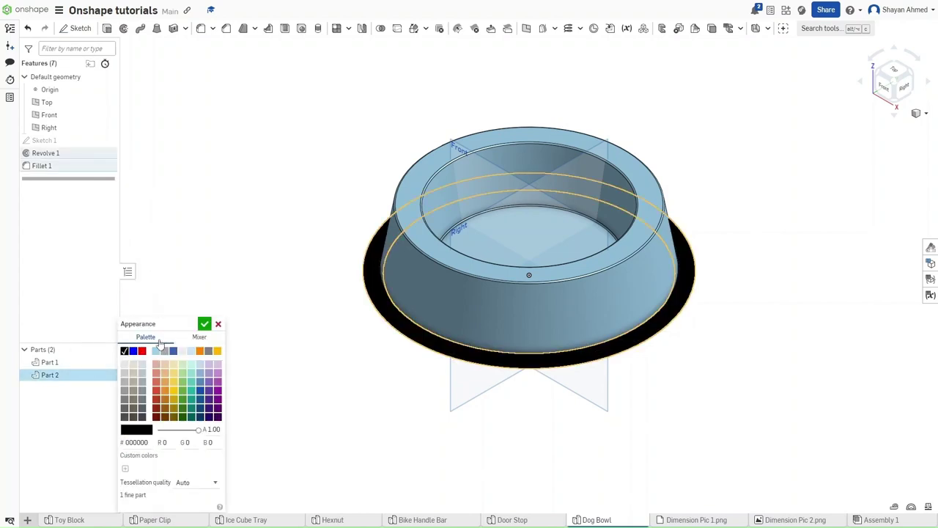
pyautogui.click(204, 324)
pyautogui.rightClick(55, 364)
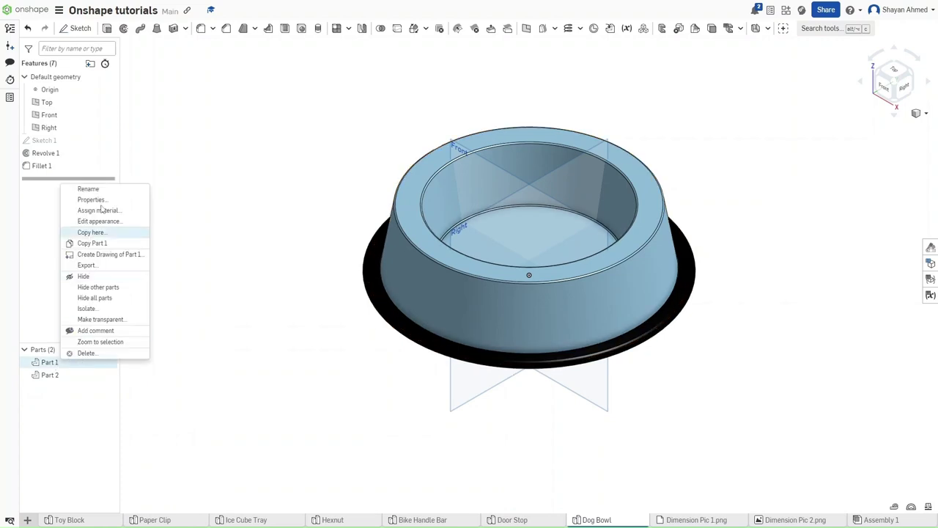
pyautogui.click(105, 211)
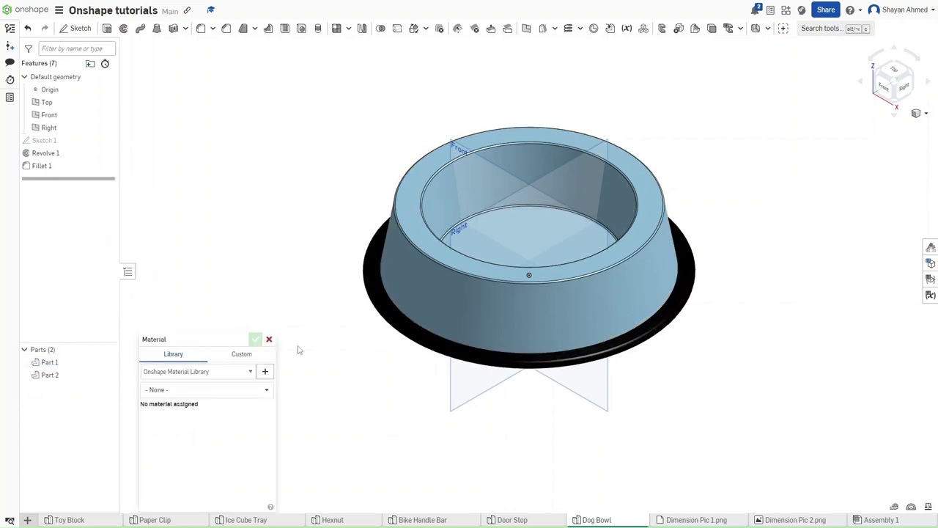
pyautogui.click(269, 339)
# Change the appearance colour of the bowl body, Part 1, to light grey (B3B3B3).
pyautogui.rightClick(83, 362)
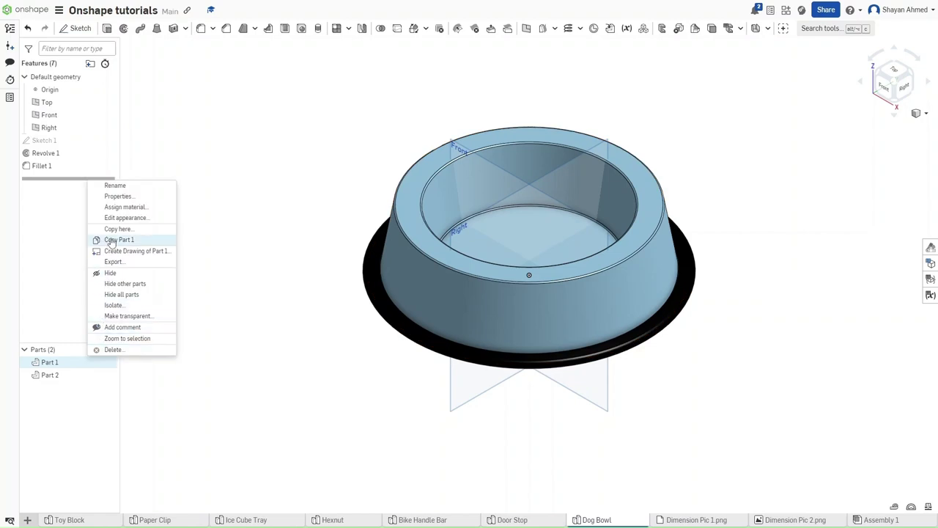
pyautogui.click(124, 218)
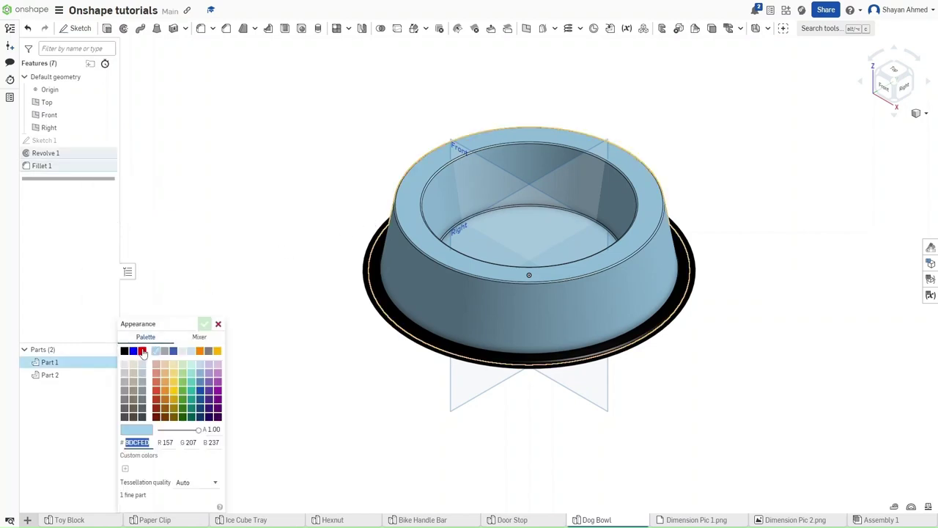
pyautogui.click(128, 387)
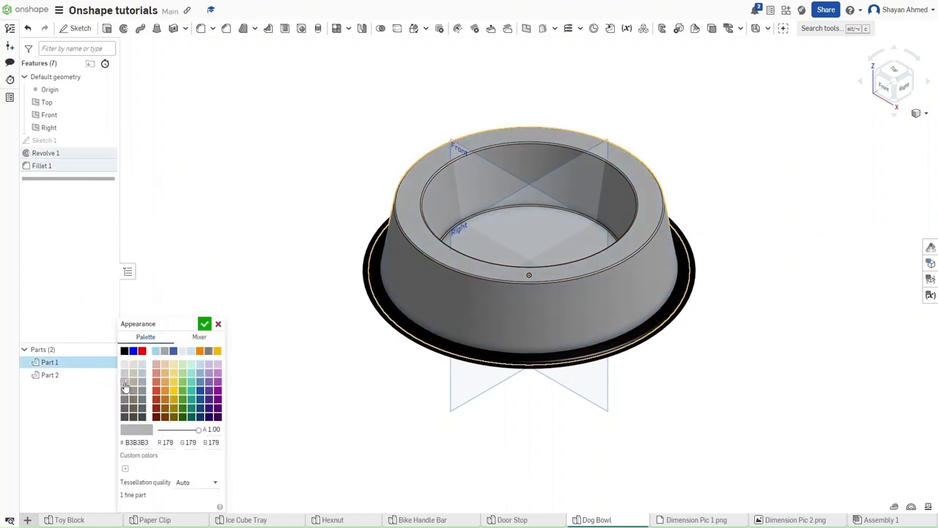
pyautogui.click(204, 324)
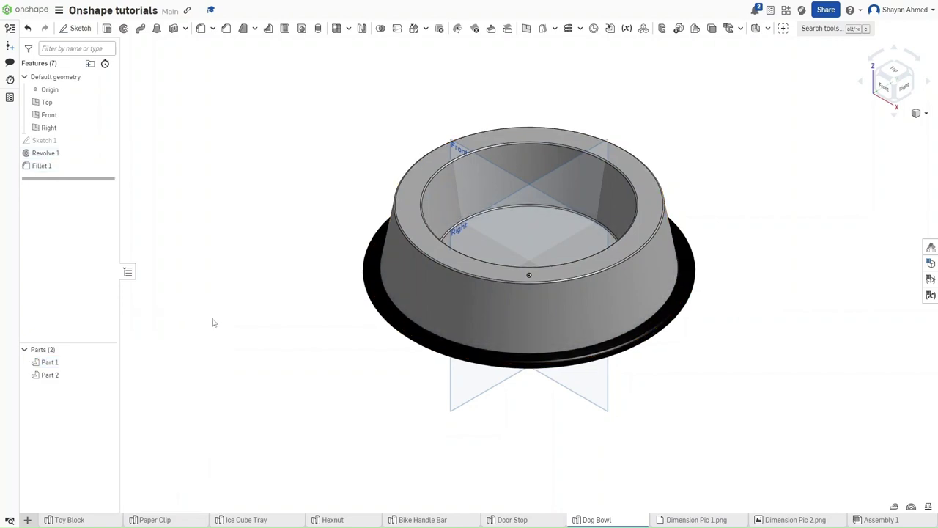